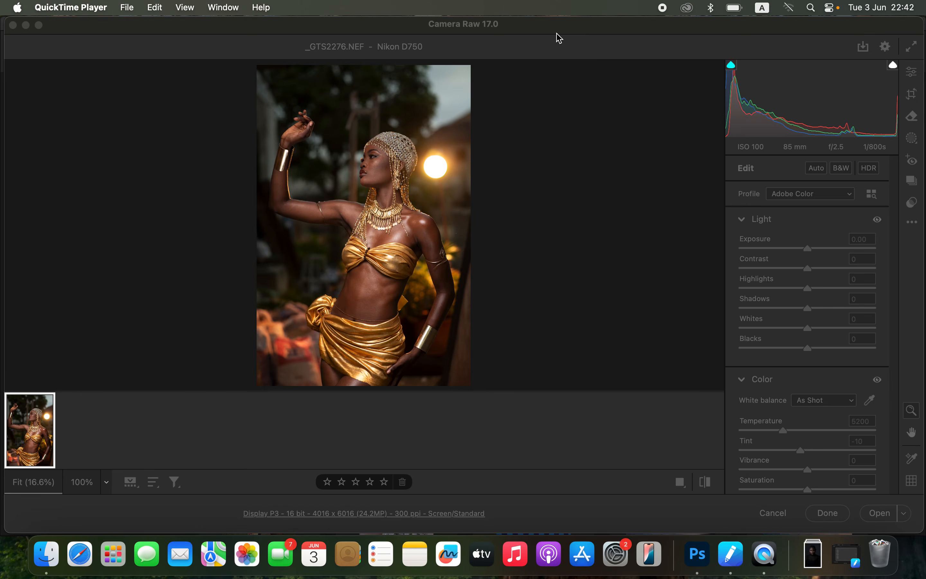
Step: Set Exposure to +0.20, Contrast +8, Highlights -46, Shadows +65, Whites -25 and Blacks -13, and compare the photo with its original
{"action": "left_click", "coordinate": [559, 38]}
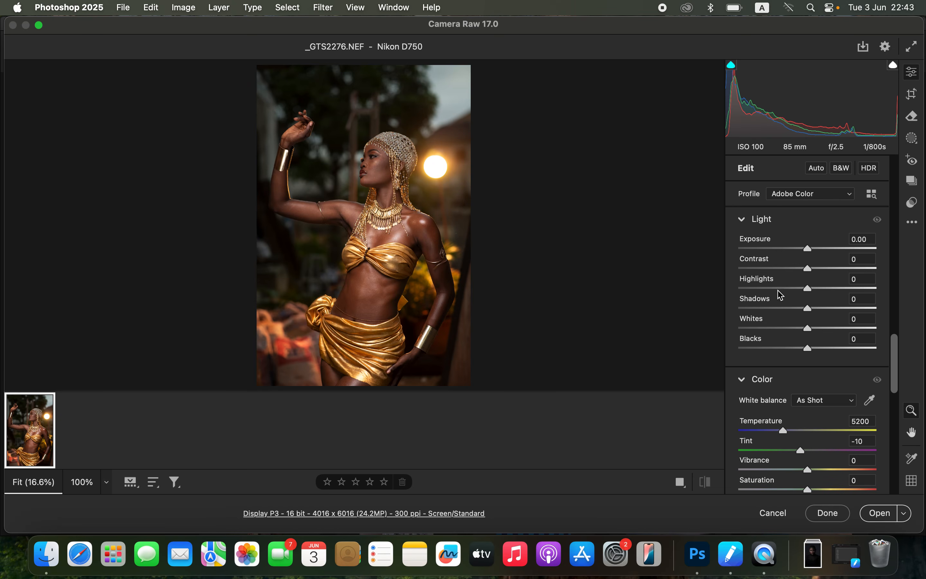
{"action": "left_click_drag", "start_coordinate": [791, 291], "coordinate": [778, 291]}
{"action": "left_click_drag", "start_coordinate": [786, 325], "coordinate": [853, 308]}
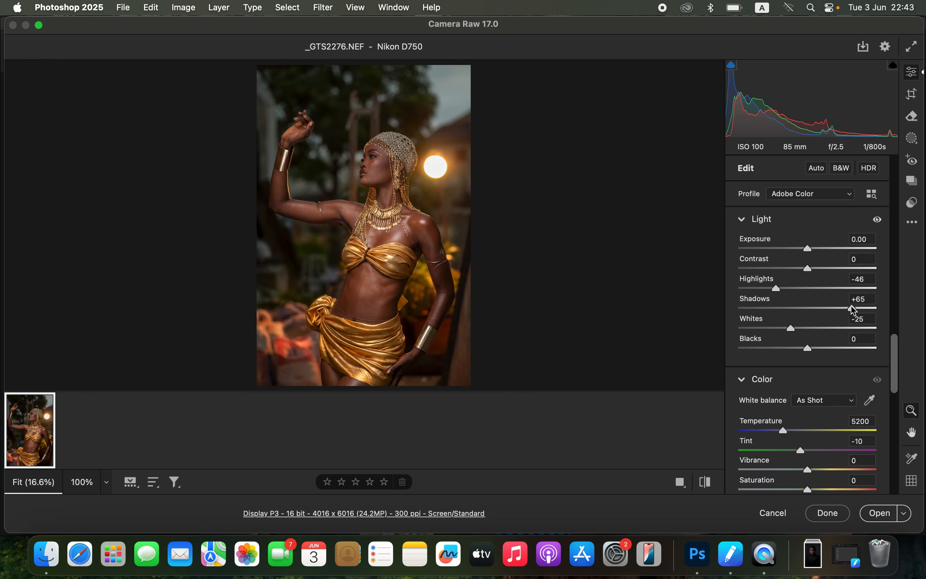
{"action": "left_click_drag", "start_coordinate": [808, 268], "coordinate": [810, 249]}
{"action": "mouse_move", "coordinate": [804, 350]}
{"action": "left_mouse_down"}
{"action": "mouse_move", "coordinate": [792, 348]}
{"action": "mouse_move", "coordinate": [801, 349]}
{"action": "left_mouse_up"}
{"action": "left_click", "coordinate": [708, 486]}
{"action": "left_click", "coordinate": [710, 486]}
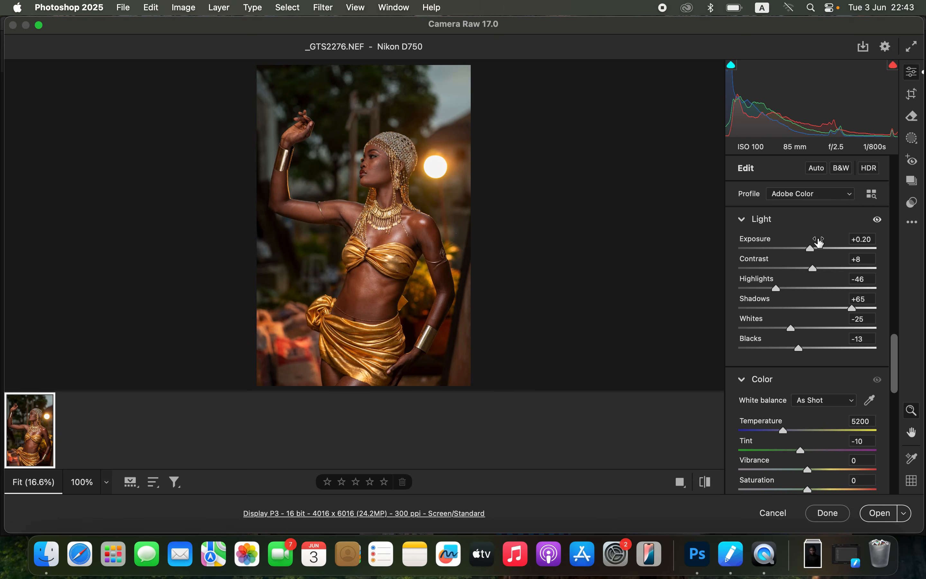
Step: Look through the Hue, Saturation and Luminance sliders of the Color Mixer
{"action": "left_click_drag", "start_coordinate": [903, 349], "coordinate": [906, 308]}
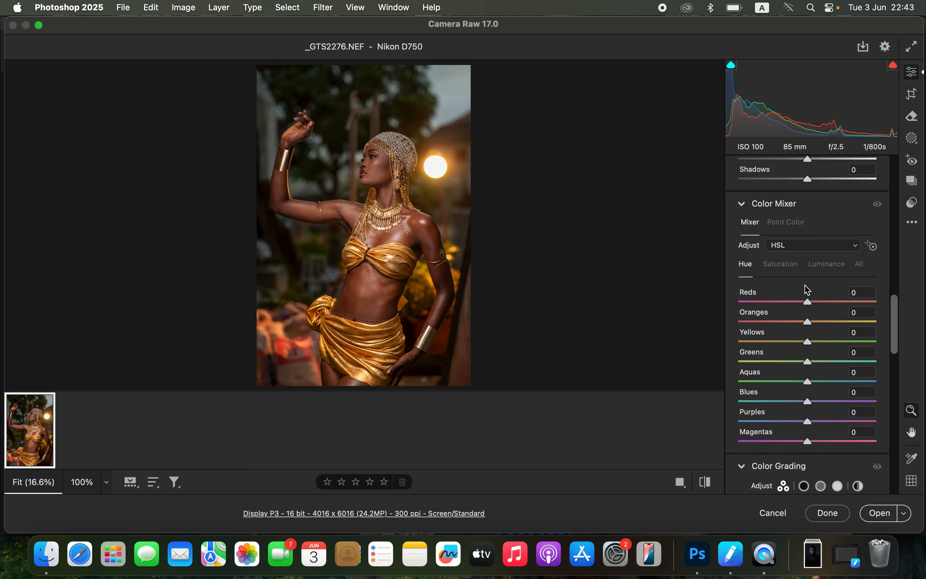
{"action": "left_click", "coordinate": [778, 266]}
{"action": "left_click", "coordinate": [828, 265]}
{"action": "left_click", "coordinate": [750, 271]}
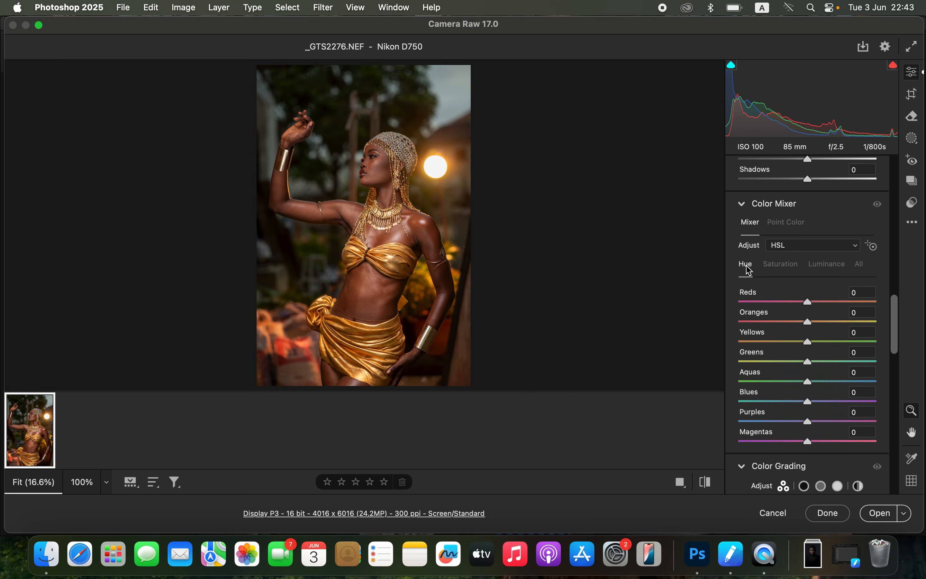
{"action": "left_click", "coordinate": [786, 267]}
{"action": "left_click", "coordinate": [829, 269]}
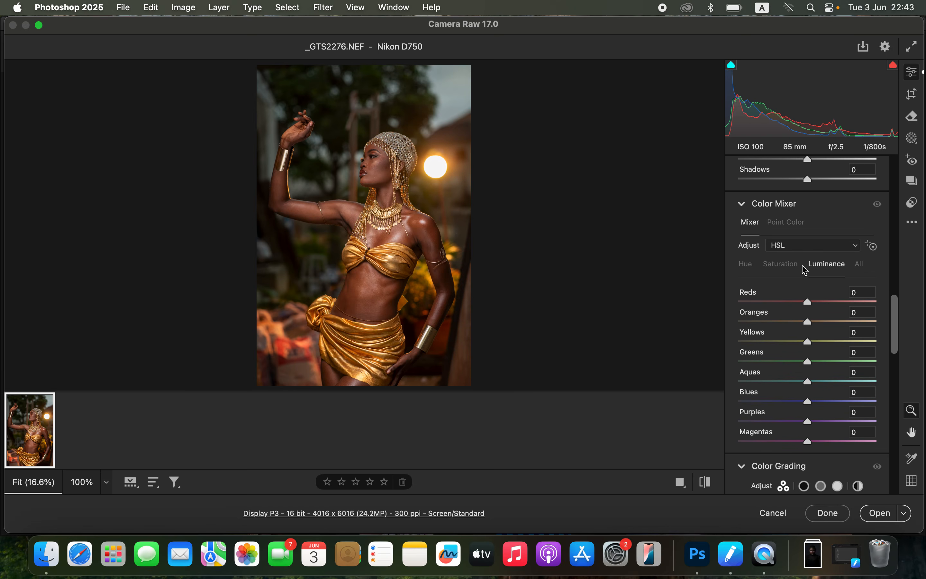
{"action": "left_click", "coordinate": [749, 271]}
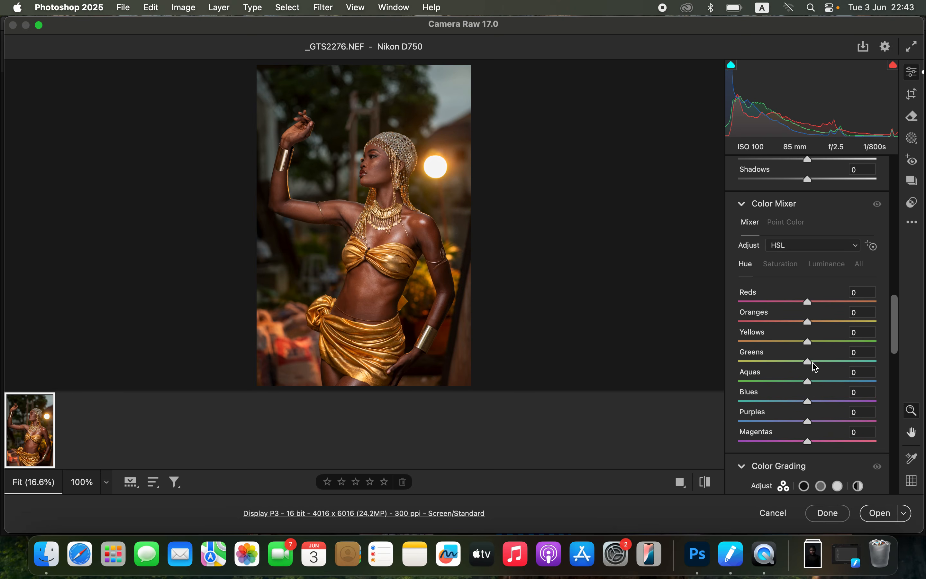
Step: Try the Greens hue at +100 and at -100 in the Color Mixer, and reset it
{"action": "left_click_drag", "start_coordinate": [812, 363], "coordinate": [880, 357]}
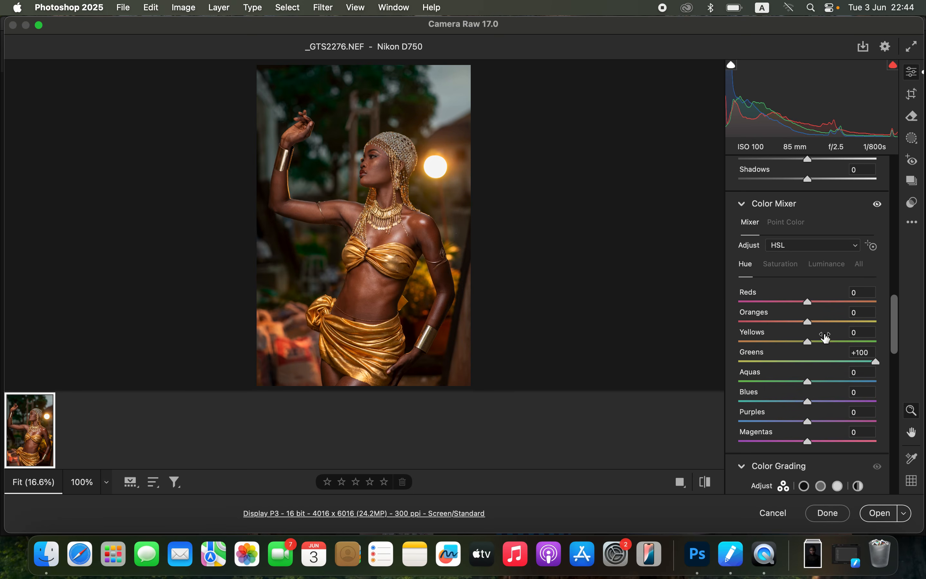
{"action": "left_click_drag", "start_coordinate": [877, 362], "coordinate": [730, 361]}
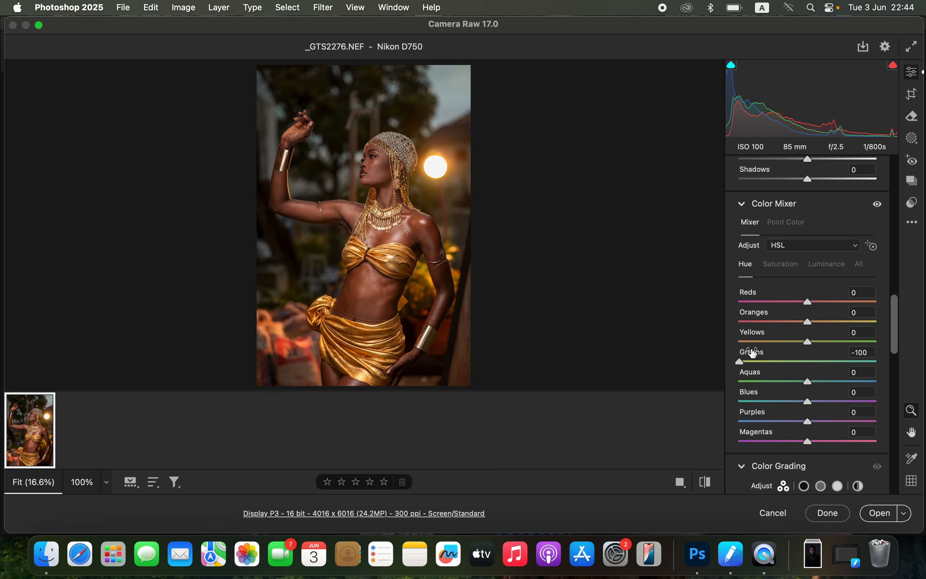
{"action": "double_click", "coordinate": [743, 363]}
Step: Try the Greens saturation at -100 and a raised Greens luminance in the Color Mixer, resetting each one
{"action": "left_click", "coordinate": [784, 267]}
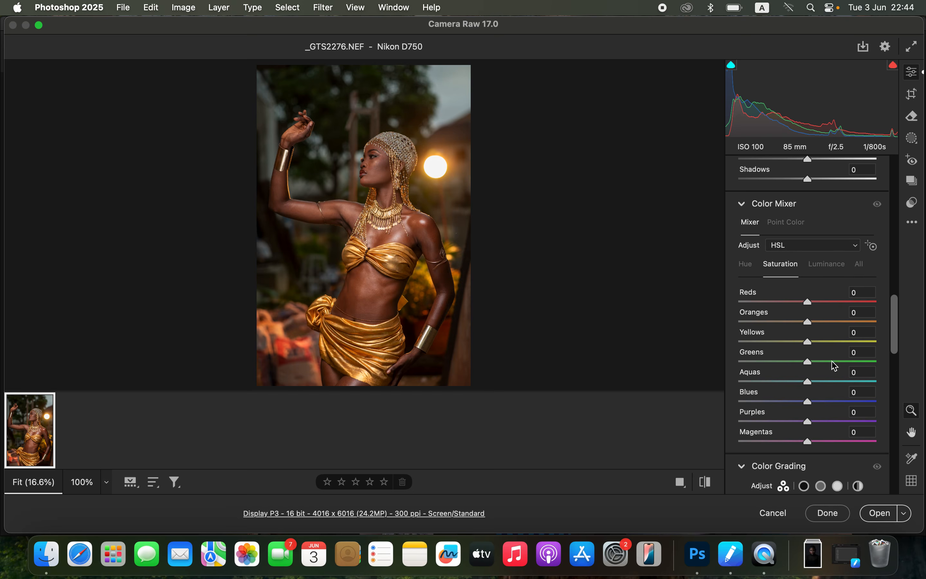
{"action": "left_click_drag", "start_coordinate": [809, 362], "coordinate": [727, 353]}
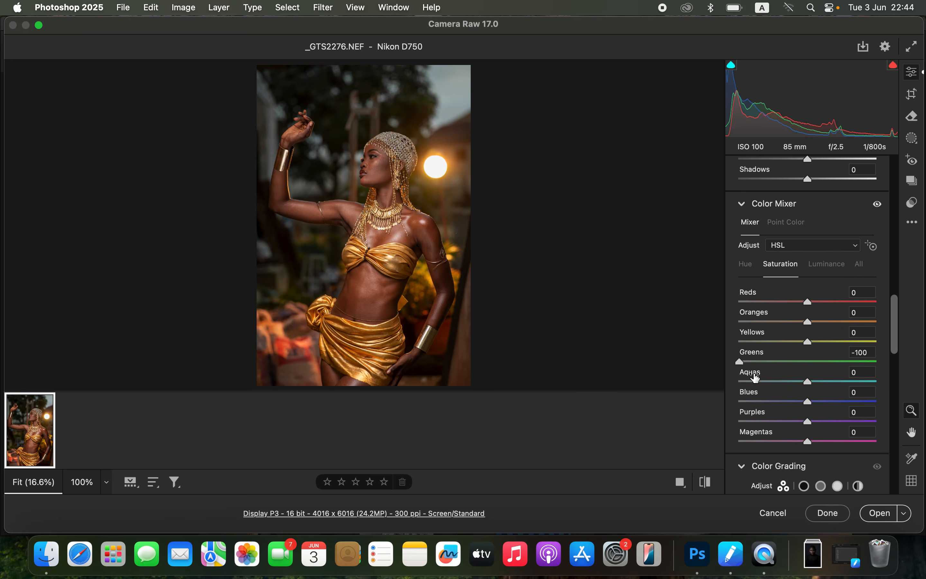
{"action": "double_click", "coordinate": [745, 364]}
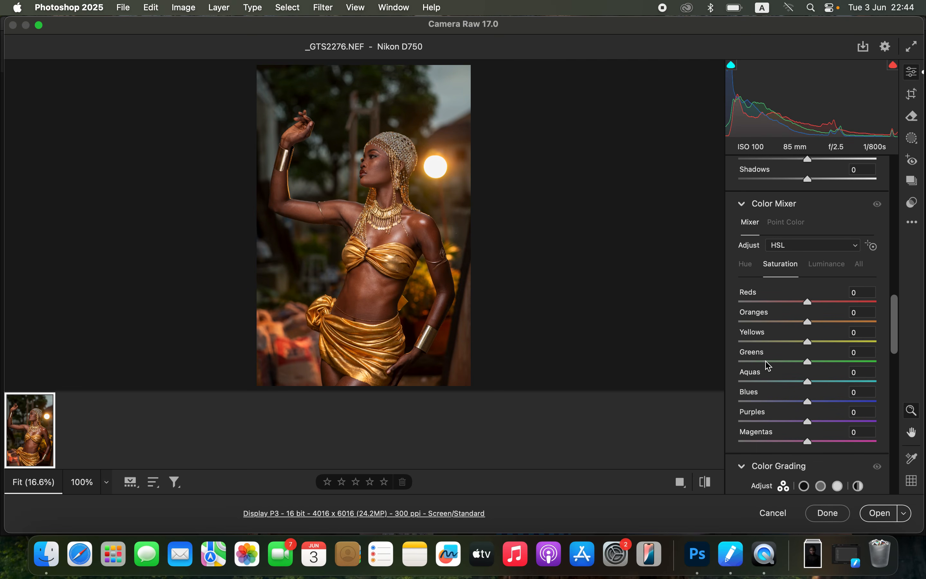
{"action": "left_click", "coordinate": [836, 268]}
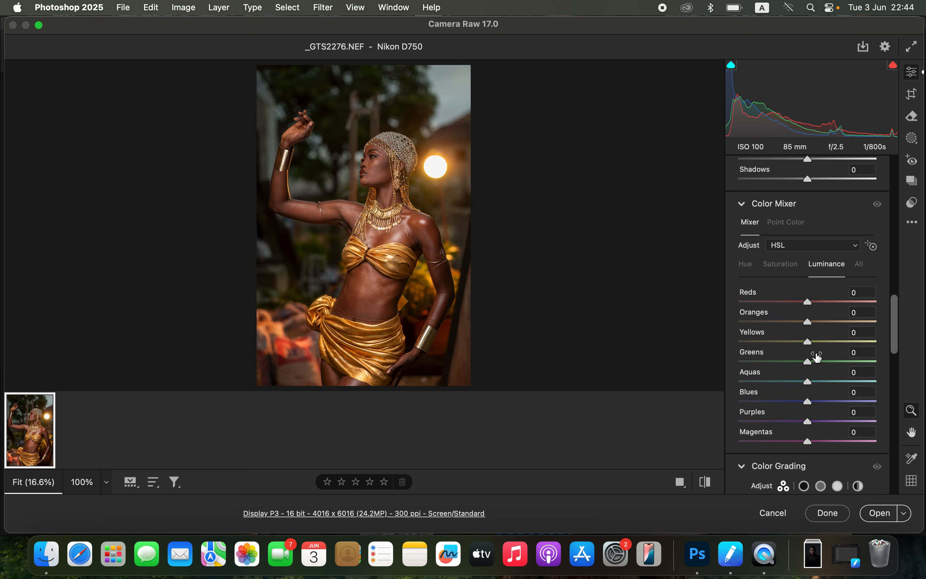
{"action": "left_click_drag", "start_coordinate": [792, 361], "coordinate": [900, 370]}
{"action": "double_click", "coordinate": [877, 364]}
Step: Set the Greens hue to +92 and slightly lower the Greens saturation in the Color Mixer
{"action": "left_click", "coordinate": [746, 264]}
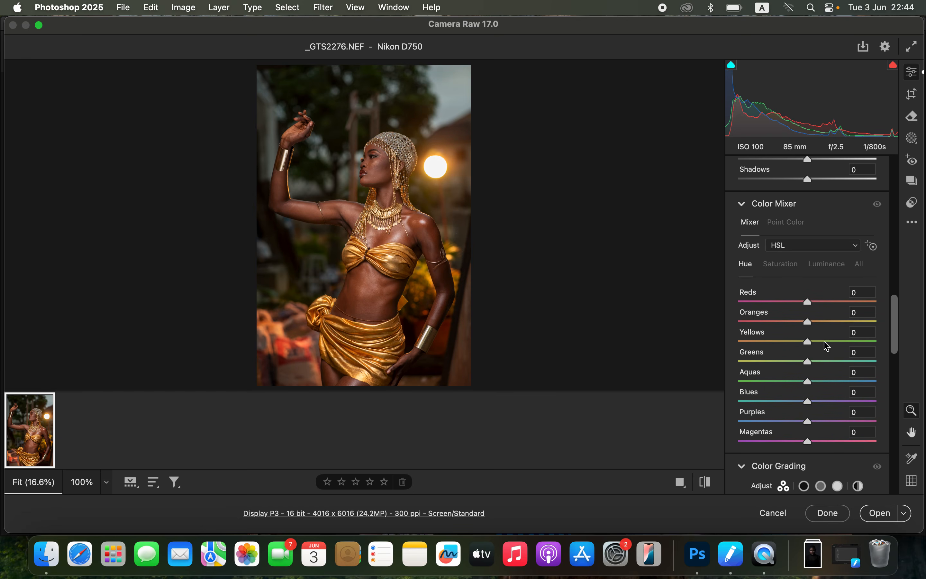
{"action": "left_click_drag", "start_coordinate": [820, 361], "coordinate": [871, 361]}
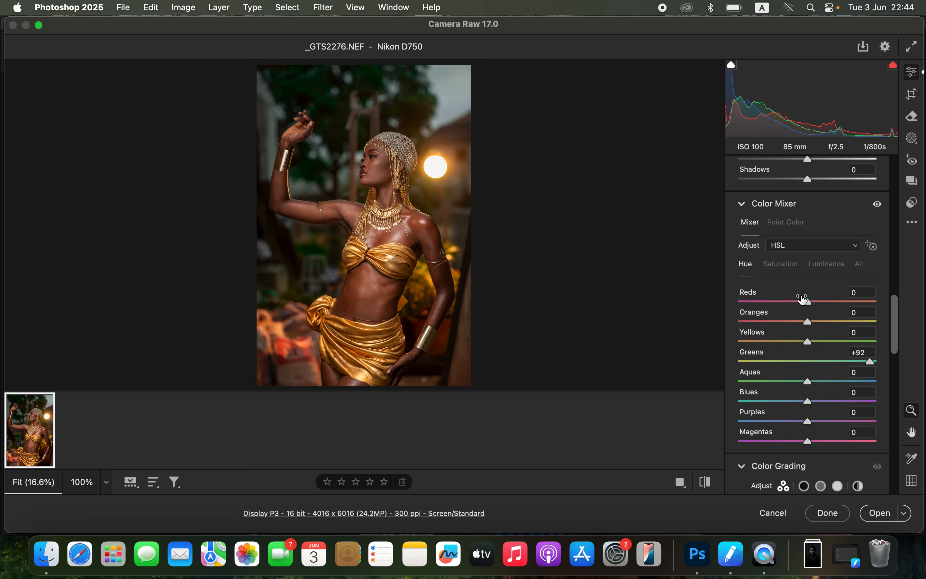
{"action": "left_click", "coordinate": [781, 264]}
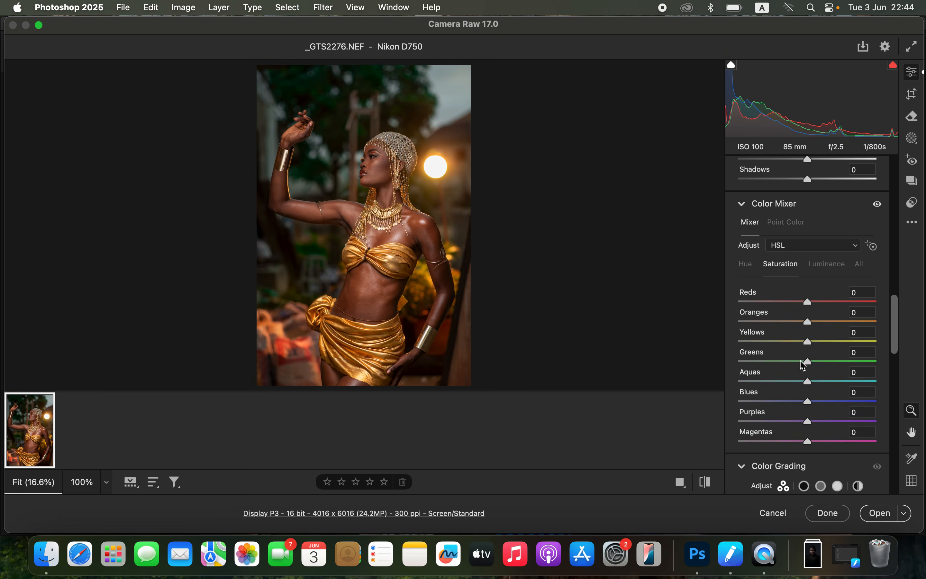
{"action": "left_click_drag", "start_coordinate": [801, 364], "coordinate": [799, 361]}
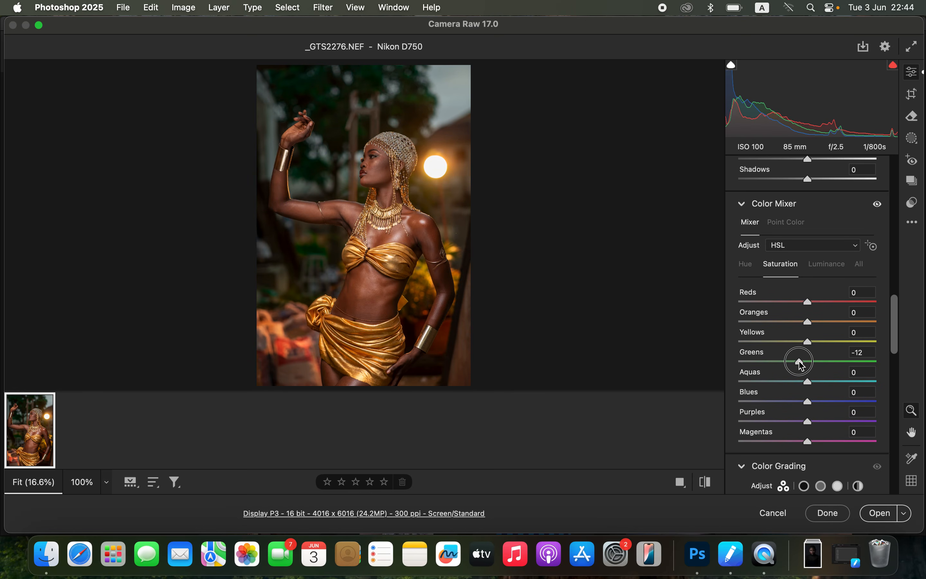
Step: Set the Color Mixer luminance to -16 for Blues and +64 for Greens, and compare the photo with its original
{"action": "left_click_drag", "start_coordinate": [823, 401], "coordinate": [797, 404]}
{"action": "left_click", "coordinate": [827, 264]}
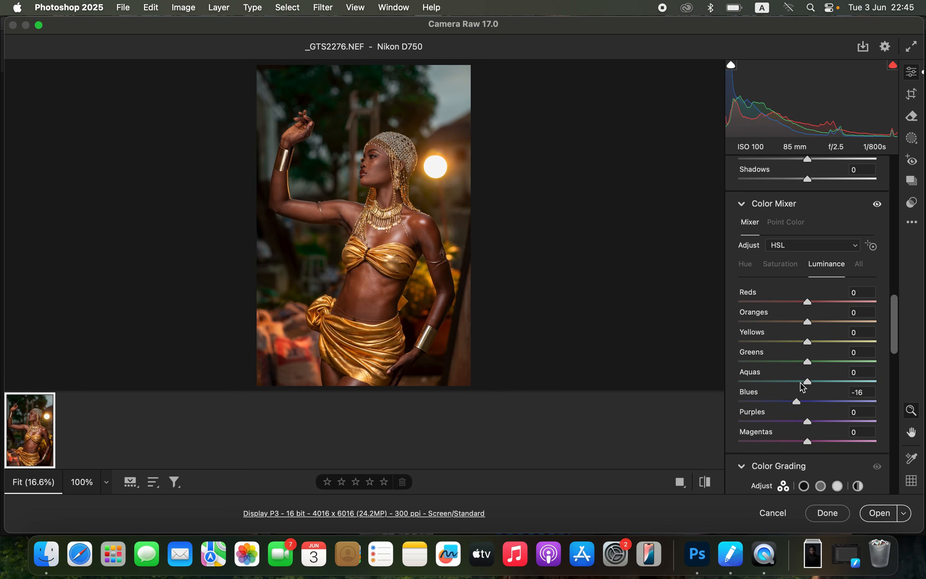
{"action": "left_click_drag", "start_coordinate": [808, 361], "coordinate": [853, 359]}
{"action": "left_click", "coordinate": [709, 483]}
{"action": "left_click", "coordinate": [710, 484]}
{"action": "left_click", "coordinate": [710, 485]}
{"action": "left_click", "coordinate": [711, 486]}
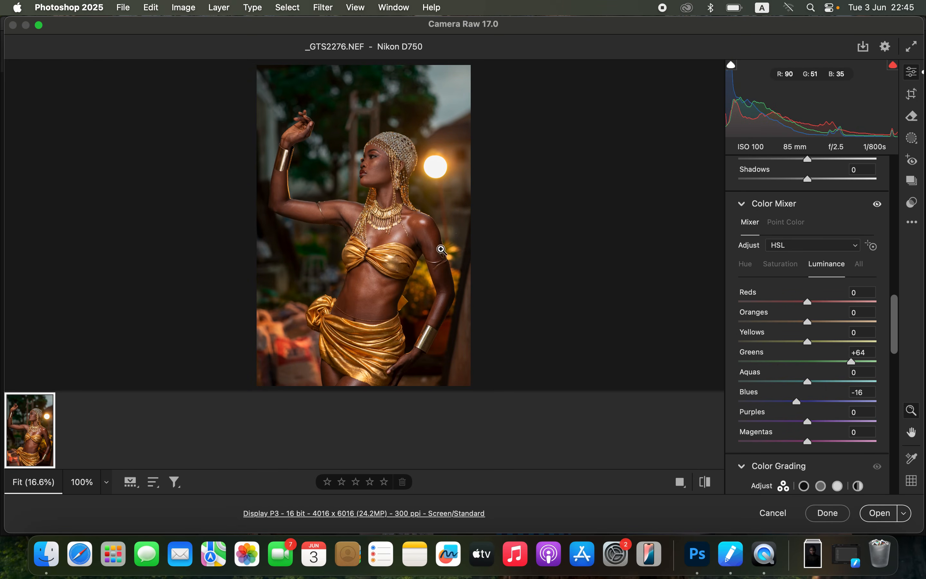
Step: Set the Blue Primary saturation to +14 in the Calibration settings and compare the photo with its original
{"action": "left_click_drag", "start_coordinate": [894, 346], "coordinate": [902, 494]}
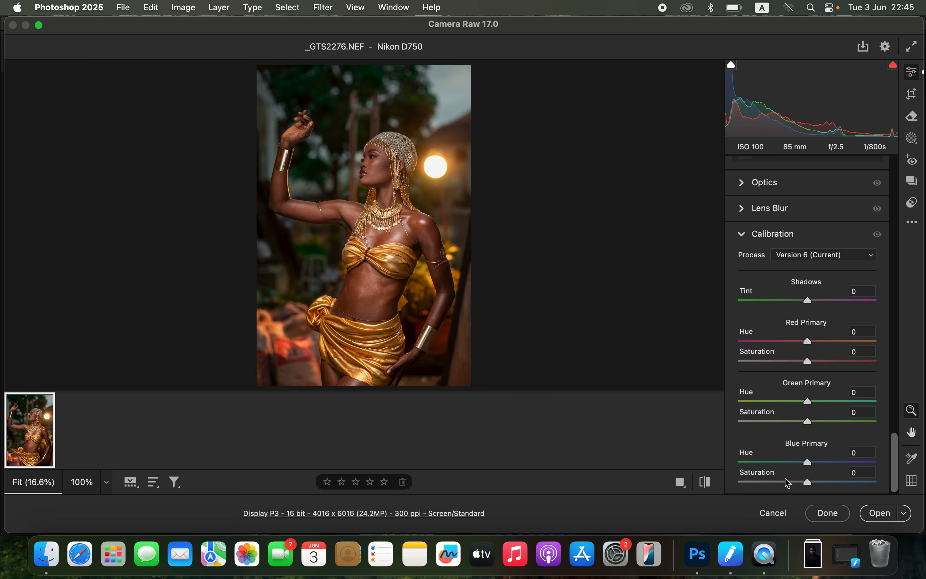
{"action": "mouse_move", "coordinate": [811, 482]}
{"action": "left_mouse_down"}
{"action": "mouse_move", "coordinate": [899, 483]}
{"action": "mouse_move", "coordinate": [838, 471]}
{"action": "mouse_move", "coordinate": [709, 476]}
{"action": "mouse_move", "coordinate": [849, 481]}
{"action": "mouse_move", "coordinate": [817, 482]}
{"action": "left_mouse_up"}
{"action": "left_click", "coordinate": [705, 484]}
{"action": "left_click", "coordinate": [705, 483]}
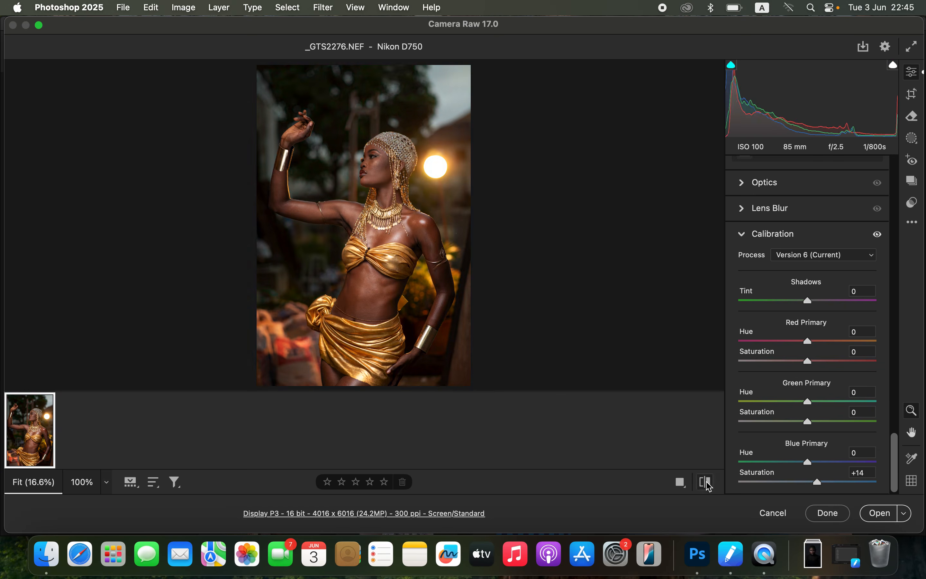
{"action": "left_click", "coordinate": [709, 482]}
{"action": "left_click", "coordinate": [709, 482]}
{"action": "left_click", "coordinate": [709, 484]}
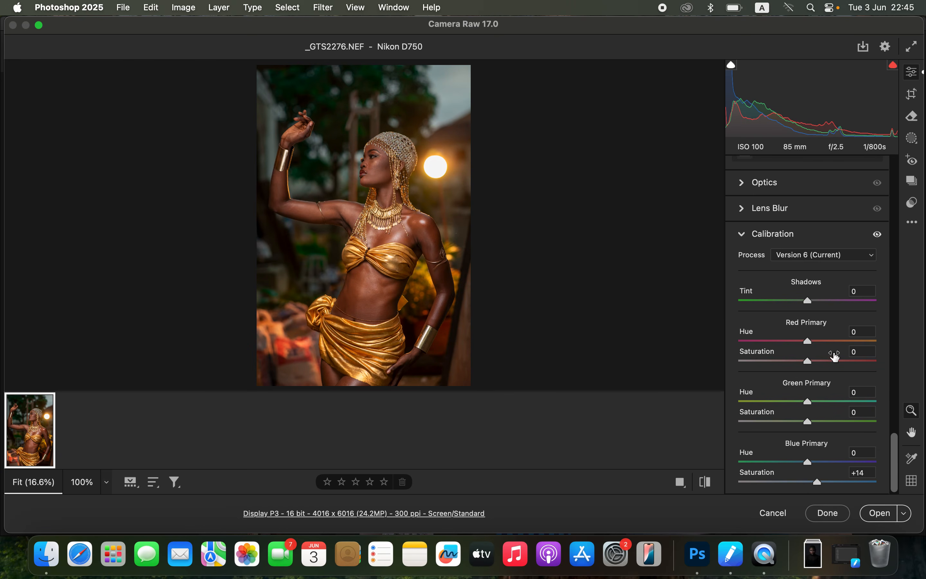
Step: Set the photo's overall color Saturation to -1 and compare the result with the original
{"action": "left_click_drag", "start_coordinate": [892, 465], "coordinate": [895, 206]}
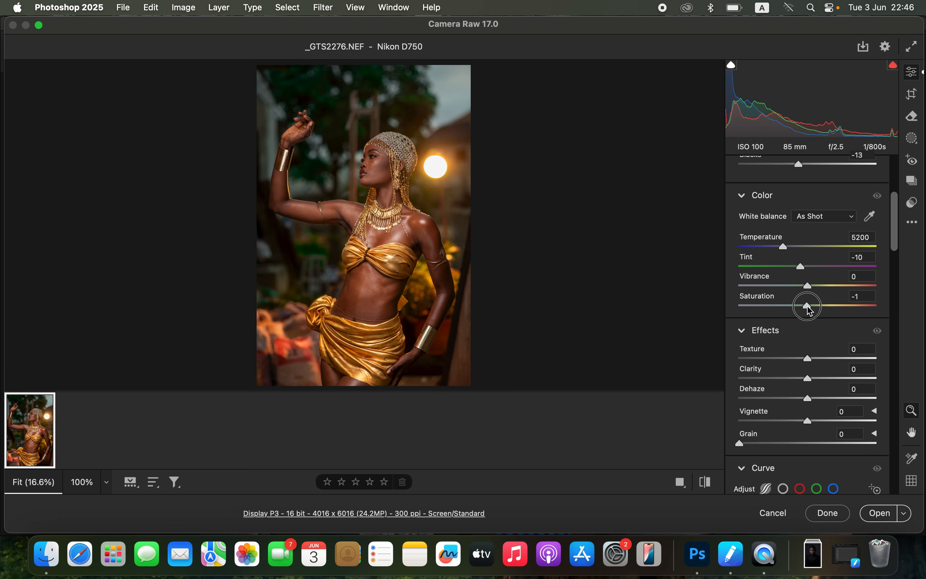
{"action": "left_click_drag", "start_coordinate": [807, 307], "coordinate": [806, 308]}
{"action": "left_click", "coordinate": [706, 483]}
{"action": "left_click", "coordinate": [707, 484]}
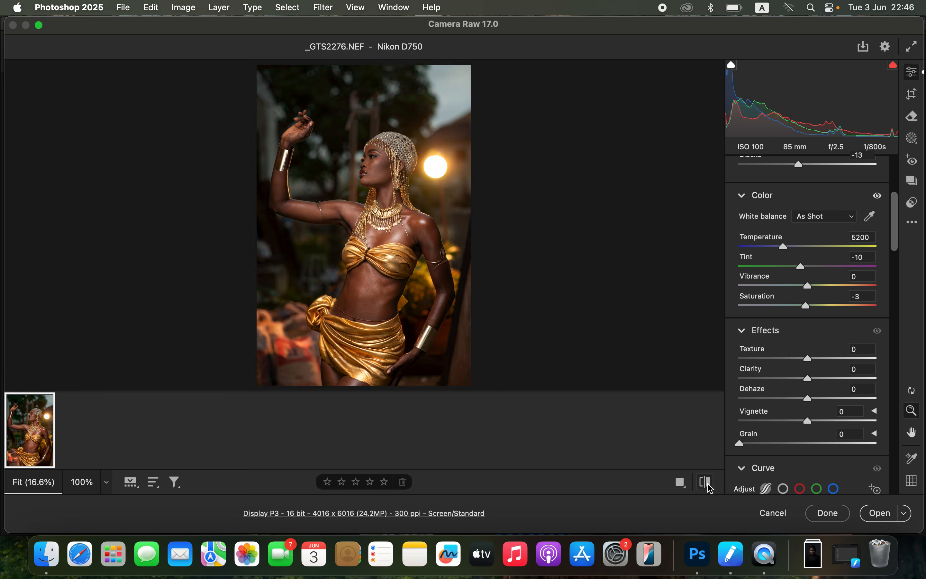
Step: Open the developed raw photo in Photoshop and frame the woman at 25% magnification
{"action": "left_click", "coordinate": [880, 515]}
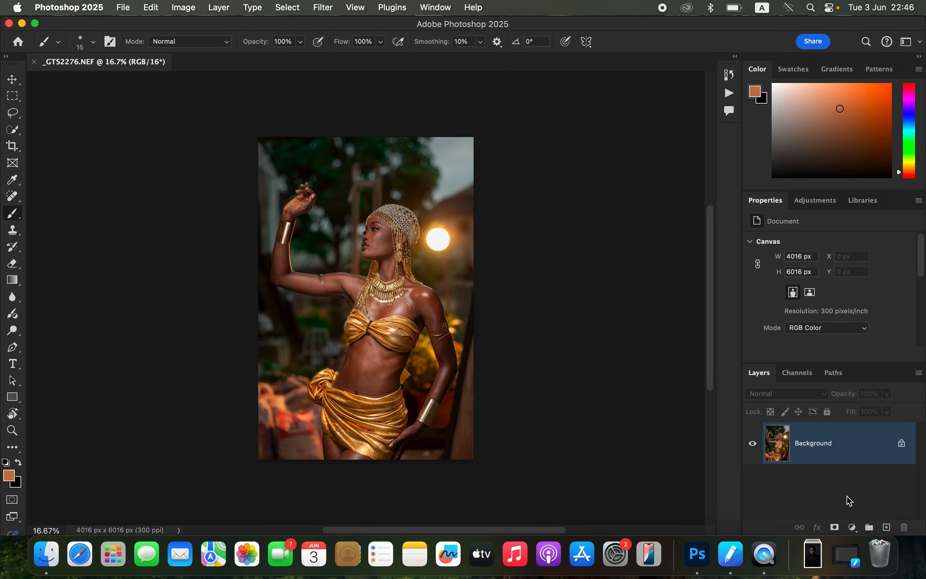
{"action": "key", "text": "super+equal"}
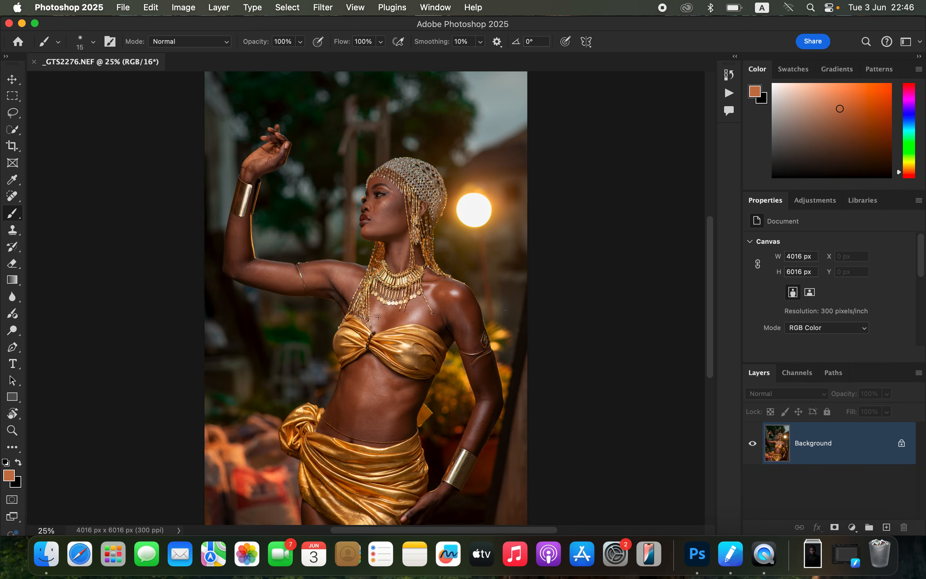
{"action": "scroll", "coordinate": [378, 317], "scroll_direction": "down", "scroll_amount": 3}
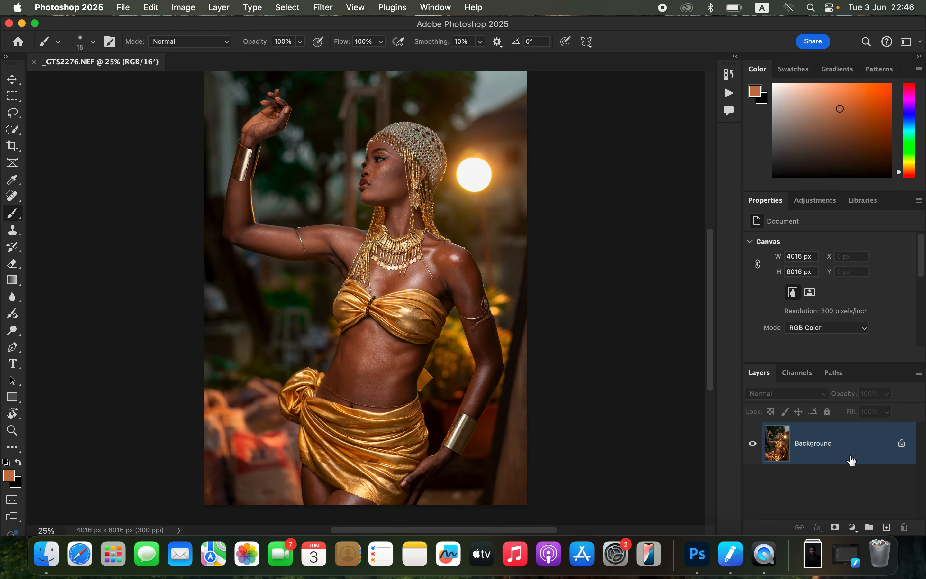
Step: Duplicate the Background layer and select the woman with the Subject selection
{"action": "key", "text": "super+j"}
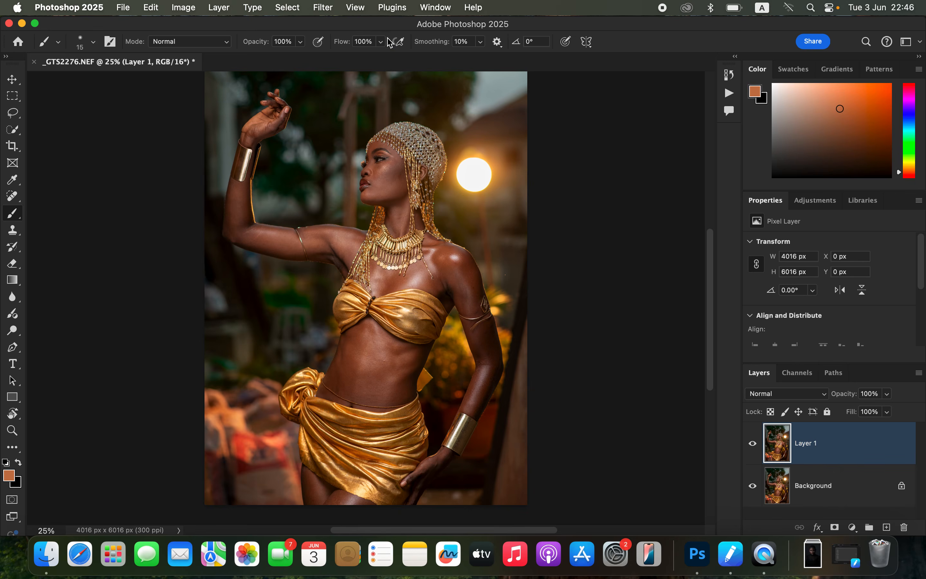
{"action": "left_click", "coordinate": [287, 8]}
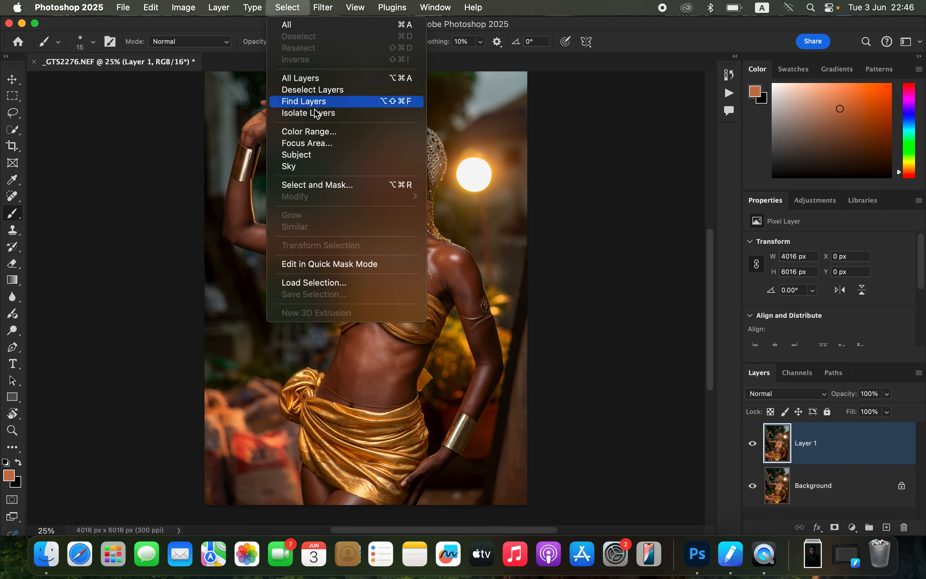
{"action": "left_click", "coordinate": [345, 158]}
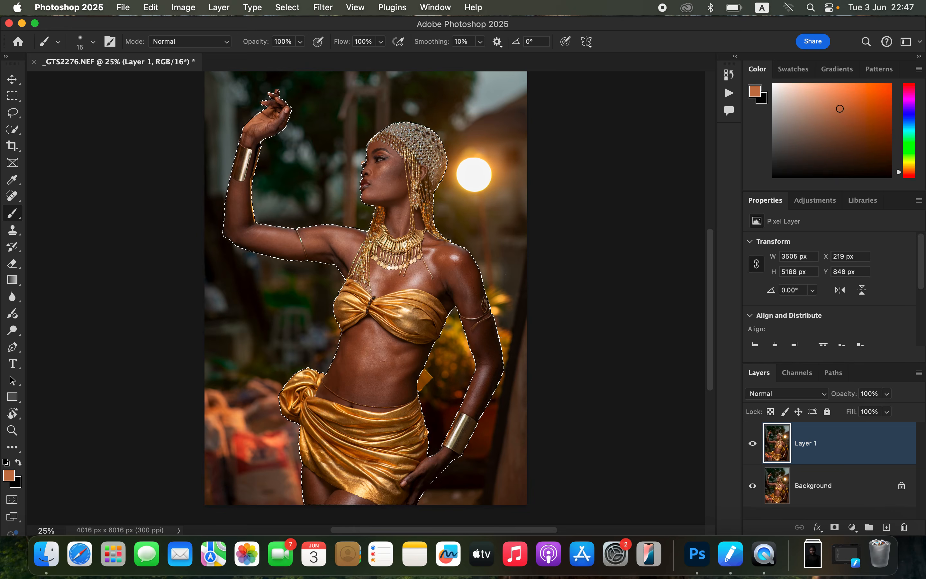
Step: Add an empty layer above the duplicated photo and set its blend mode to Color
{"action": "left_click", "coordinate": [886, 527]}
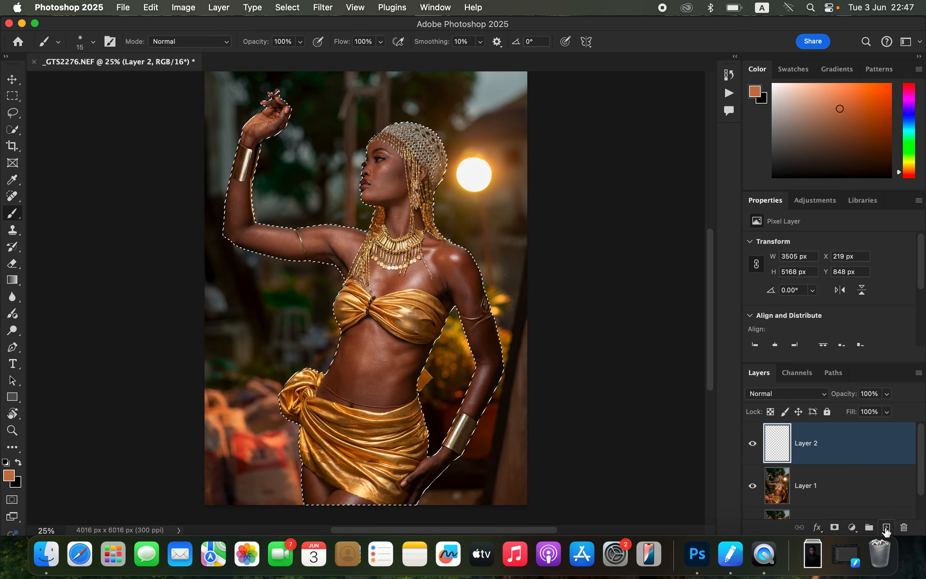
{"action": "left_click", "coordinate": [779, 397]}
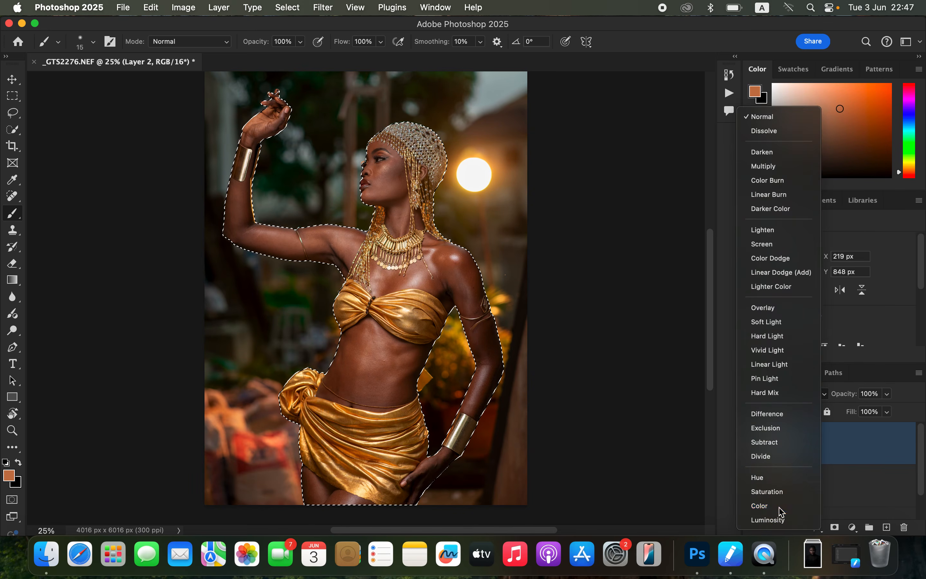
{"action": "left_click", "coordinate": [780, 507]}
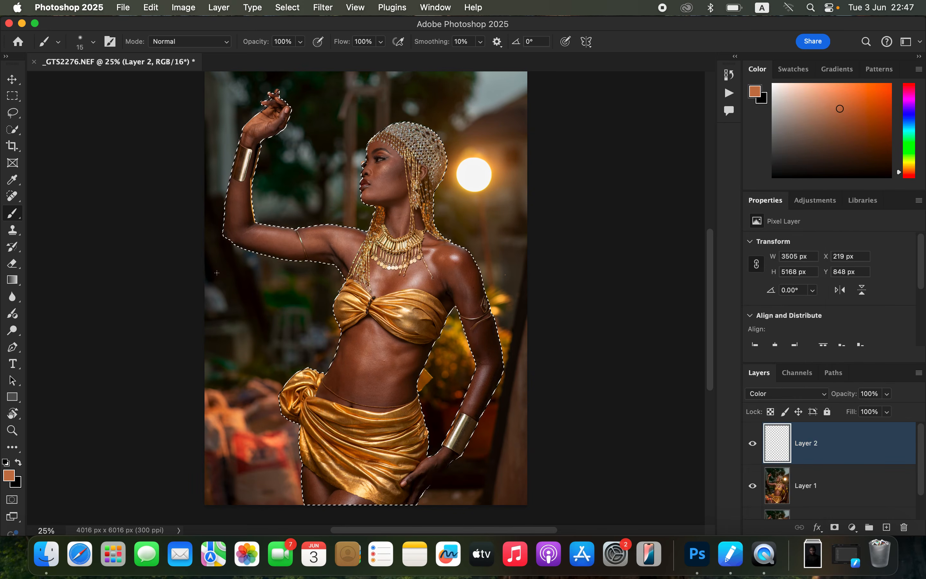
Step: Select the Brush tool and review the brush tip's preset, size and hardness
{"action": "left_click", "coordinate": [14, 217]}
{"action": "left_click", "coordinate": [65, 210]}
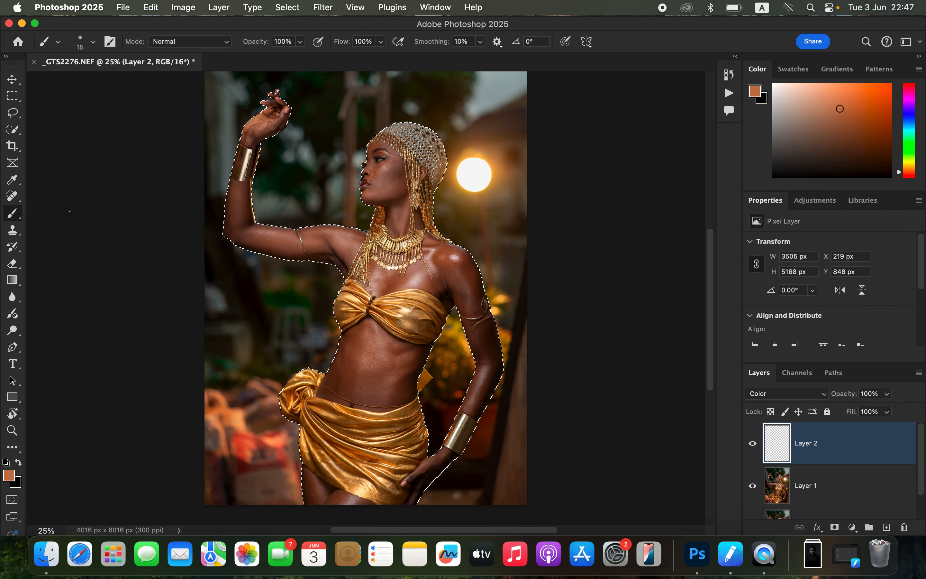
{"action": "left_click", "coordinate": [91, 43]}
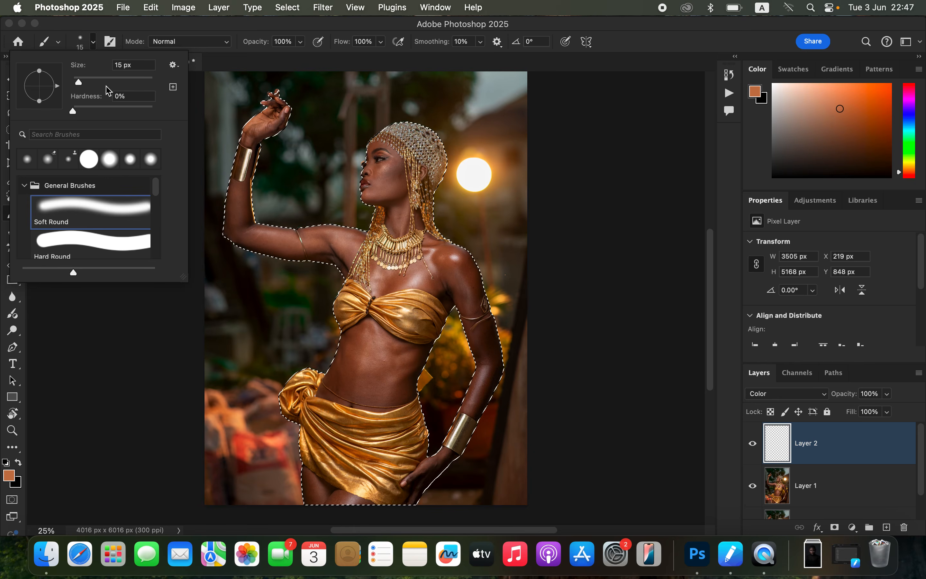
{"action": "left_click", "coordinate": [195, 33]}
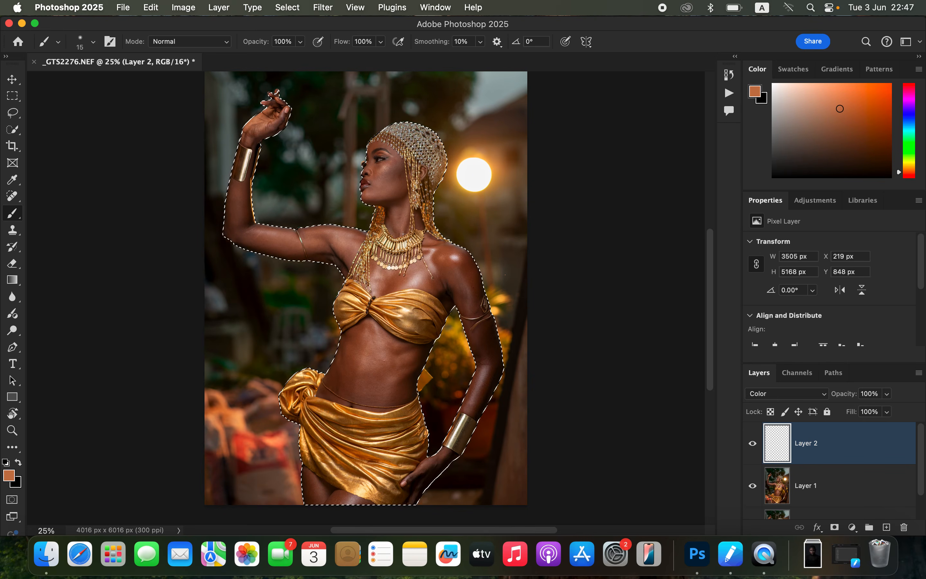
Step: Set the brush size to 70 px and sample a brown skin tone from the woman's waist as the foreground color
{"action": "scroll", "coordinate": [403, 238], "scroll_direction": "up", "scroll_amount": 5}
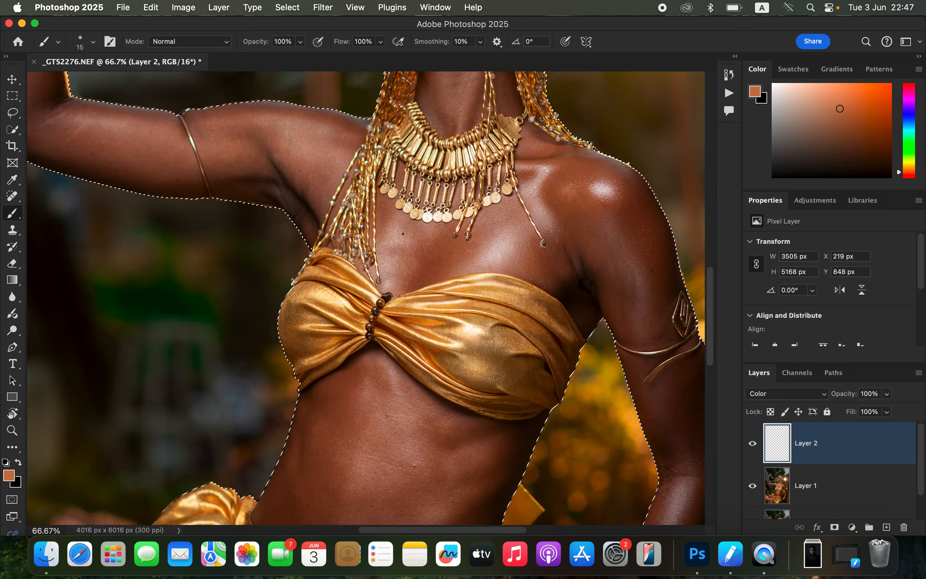
{"action": "left_click_drag", "start_coordinate": [403, 214], "coordinate": [356, 129]}
{"action": "left_click_drag", "start_coordinate": [423, 278], "coordinate": [390, 205]}
{"action": "left_click_drag", "start_coordinate": [386, 393], "coordinate": [428, 198]}
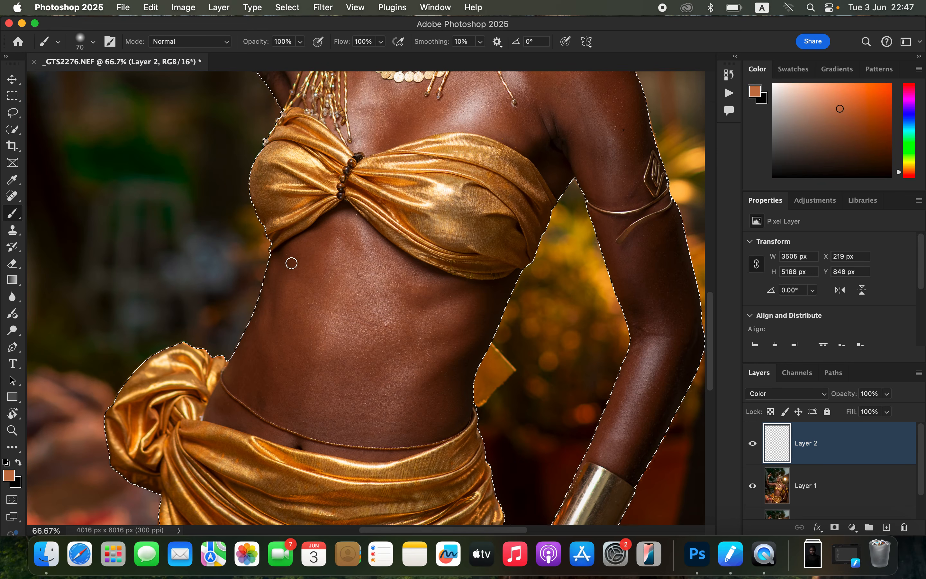
{"action": "left_click", "coordinate": [299, 299], "text": "alt"}
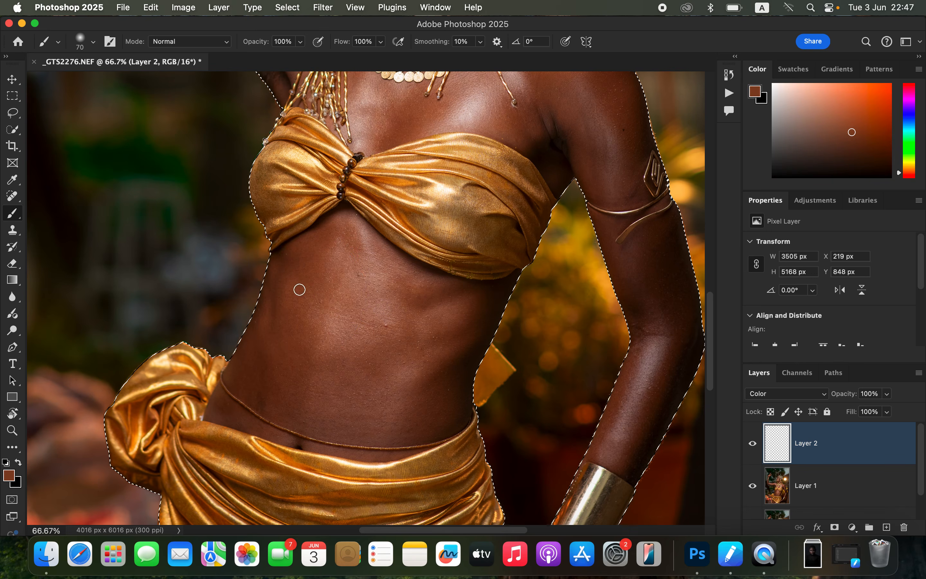
{"action": "scroll", "coordinate": [428, 169], "scroll_direction": "up", "scroll_amount": 10}
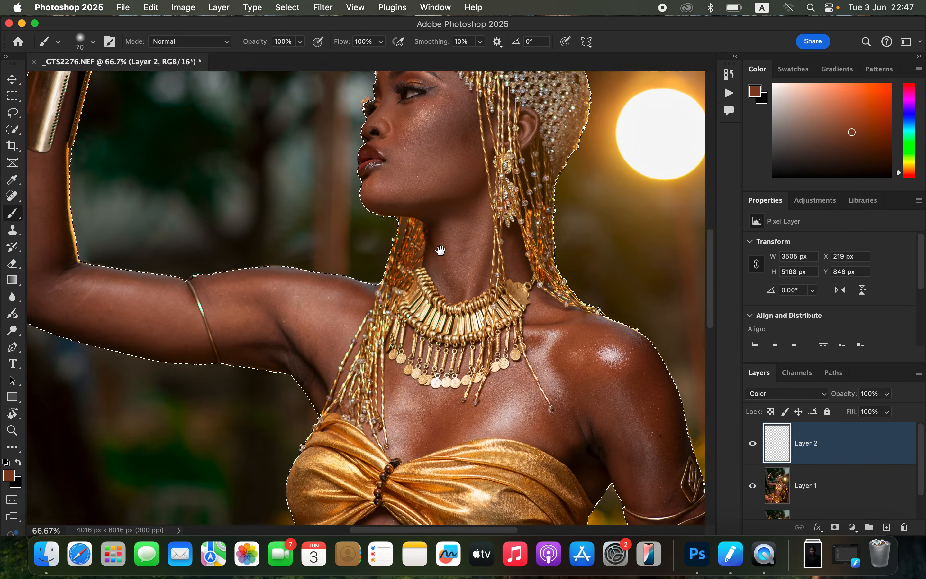
{"action": "scroll", "coordinate": [438, 257], "scroll_direction": "down", "scroll_amount": 4}
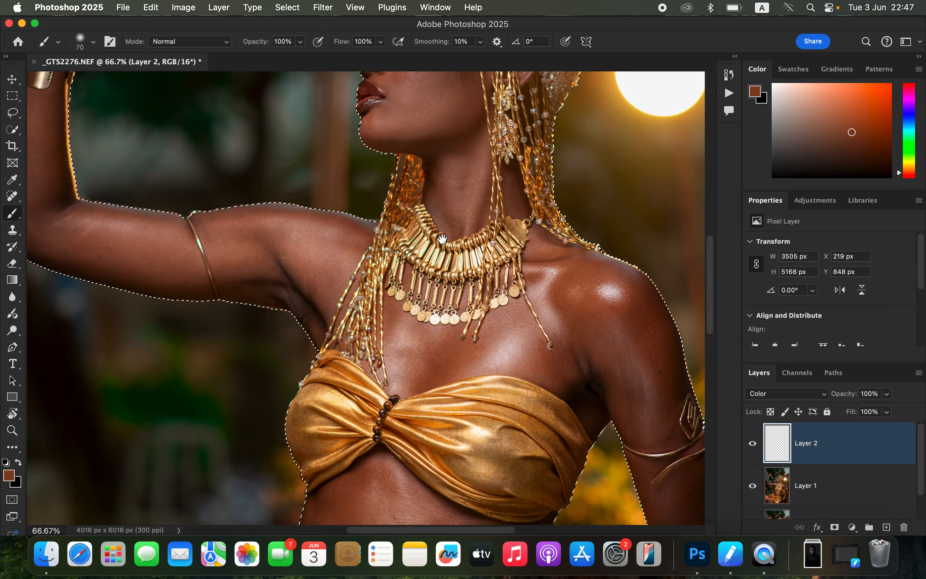
{"action": "scroll", "coordinate": [453, 193], "scroll_direction": "down", "scroll_amount": 4}
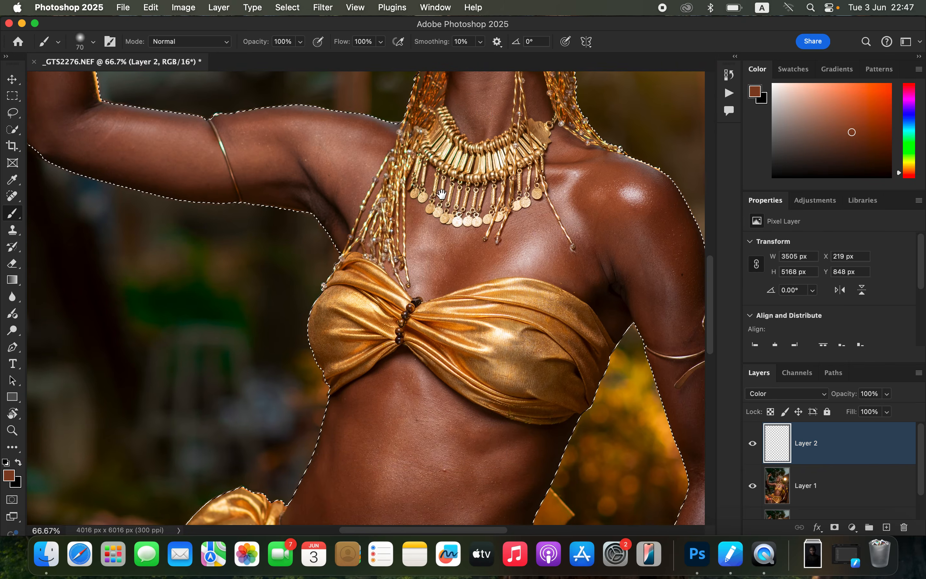
{"action": "scroll", "coordinate": [436, 172], "scroll_direction": "down", "scroll_amount": 2}
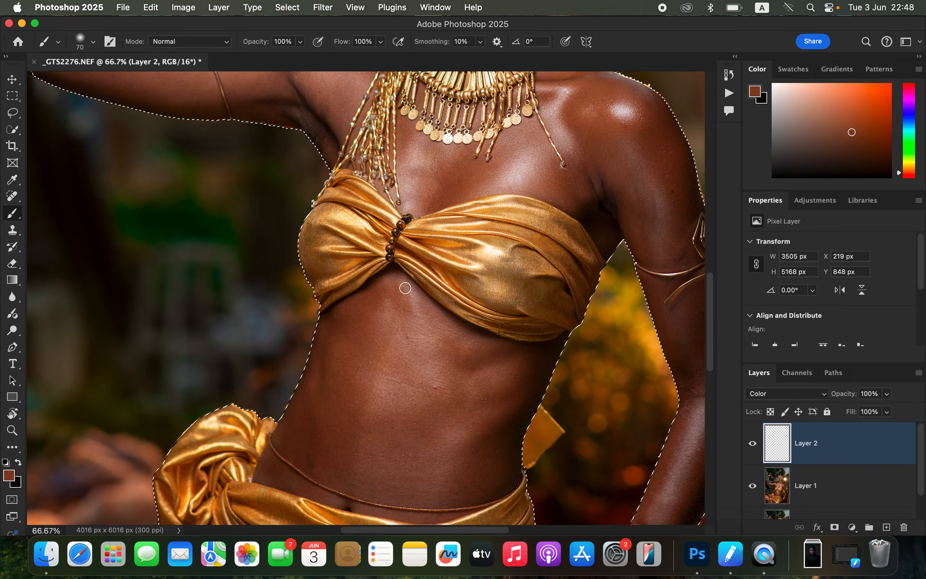
{"action": "left_click", "coordinate": [334, 358], "text": "alt"}
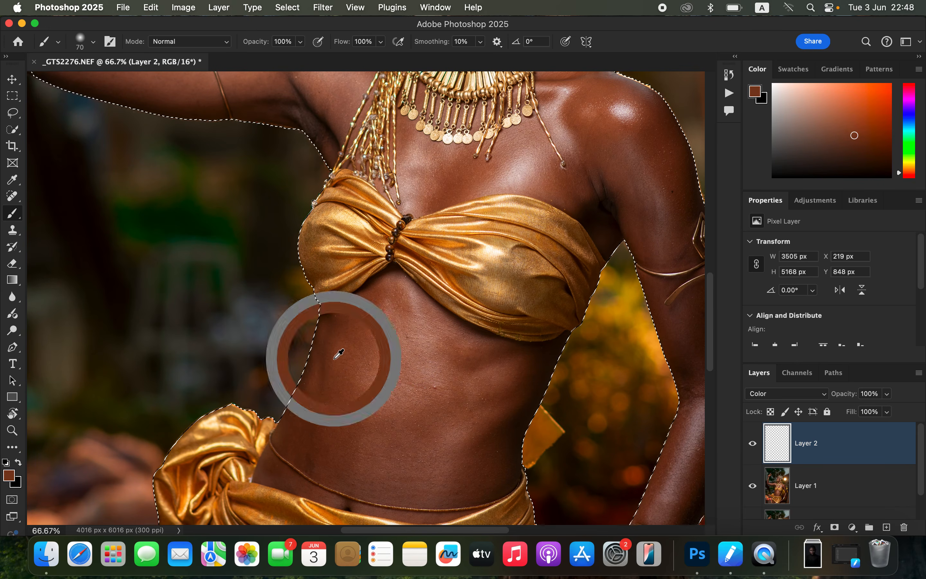
Step: Paint the sampled skin color over the woman's jaw, face and neck, enlarging the brush to 200 px
{"action": "scroll", "coordinate": [436, 204], "scroll_direction": "up", "scroll_amount": 8}
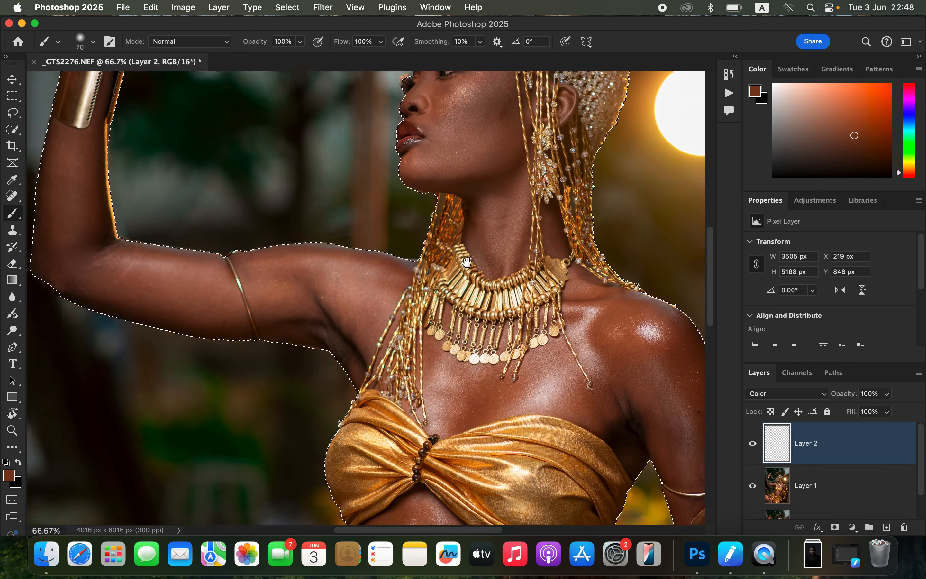
{"action": "mouse_move", "coordinate": [459, 173]}
{"action": "left_mouse_down"}
{"action": "mouse_move", "coordinate": [444, 188]}
{"action": "mouse_move", "coordinate": [473, 184]}
{"action": "mouse_move", "coordinate": [475, 158]}
{"action": "mouse_move", "coordinate": [493, 171]}
{"action": "mouse_move", "coordinate": [504, 166]}
{"action": "mouse_move", "coordinate": [495, 151]}
{"action": "mouse_move", "coordinate": [479, 133]}
{"action": "mouse_move", "coordinate": [475, 168]}
{"action": "mouse_move", "coordinate": [458, 152]}
{"action": "mouse_move", "coordinate": [480, 192]}
{"action": "left_mouse_up"}
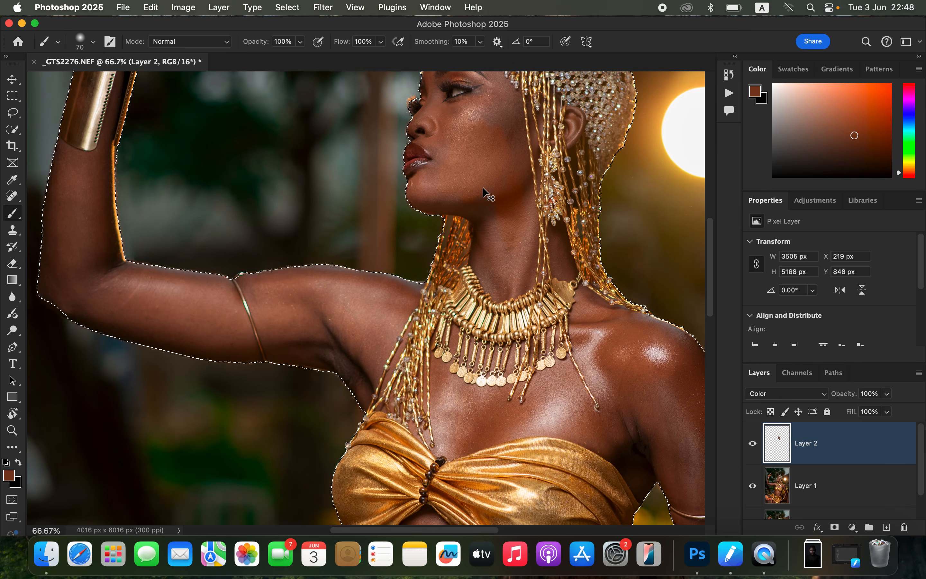
{"action": "key", "text": "super+minus"}
{"action": "key", "text": "bracketright"}
{"action": "key", "text": "bracketright"}
{"action": "key", "text": "bracketright"}
{"action": "key", "text": "bracketright"}
{"action": "key", "text": "bracketright"}
{"action": "key", "text": "bracketright"}
{"action": "key", "text": "bracketright"}
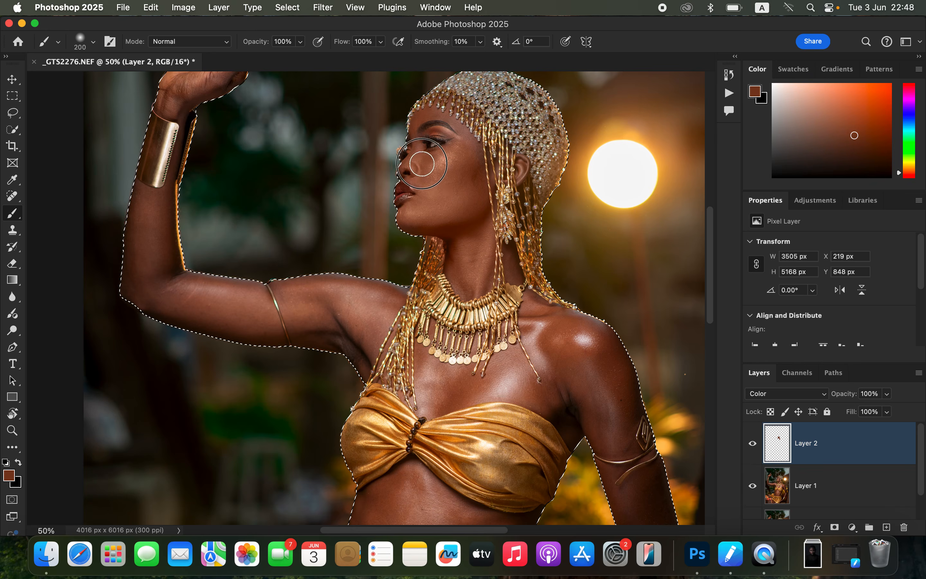
{"action": "mouse_move", "coordinate": [469, 166]}
{"action": "left_mouse_down"}
{"action": "mouse_move", "coordinate": [469, 230]}
{"action": "mouse_move", "coordinate": [486, 279]}
{"action": "left_mouse_up"}
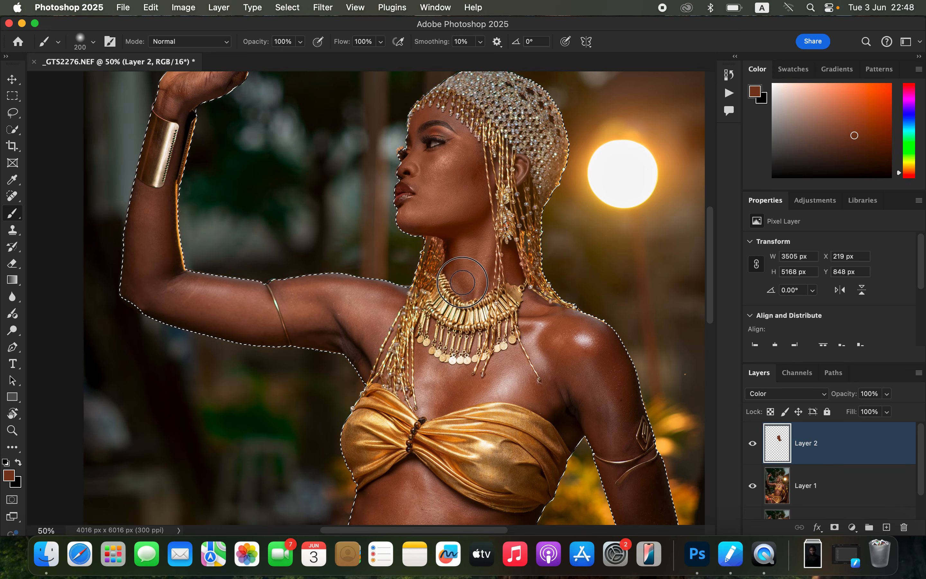
Step: Reduce the brush to 125 px and paint the skin color over the forehead, neck and raised arm
{"action": "key", "text": "bracketleft"}
{"action": "key", "text": "bracketleft"}
{"action": "key", "text": "bracketleft"}
{"action": "mouse_move", "coordinate": [436, 116]}
{"action": "left_mouse_down"}
{"action": "mouse_move", "coordinate": [425, 104]}
{"action": "mouse_move", "coordinate": [444, 114]}
{"action": "mouse_move", "coordinate": [473, 166]}
{"action": "mouse_move", "coordinate": [413, 175]}
{"action": "mouse_move", "coordinate": [437, 215]}
{"action": "mouse_move", "coordinate": [409, 214]}
{"action": "mouse_move", "coordinate": [482, 277]}
{"action": "mouse_move", "coordinate": [472, 266]}
{"action": "left_mouse_up"}
{"action": "mouse_move", "coordinate": [147, 217]}
{"action": "left_mouse_down"}
{"action": "mouse_move", "coordinate": [135, 252]}
{"action": "mouse_move", "coordinate": [153, 212]}
{"action": "mouse_move", "coordinate": [165, 238]}
{"action": "mouse_move", "coordinate": [165, 198]}
{"action": "mouse_move", "coordinate": [143, 200]}
{"action": "mouse_move", "coordinate": [152, 296]}
{"action": "mouse_move", "coordinate": [176, 304]}
{"action": "mouse_move", "coordinate": [188, 274]}
{"action": "mouse_move", "coordinate": [255, 316]}
{"action": "mouse_move", "coordinate": [257, 304]}
{"action": "mouse_move", "coordinate": [220, 318]}
{"action": "mouse_move", "coordinate": [297, 317]}
{"action": "mouse_move", "coordinate": [305, 326]}
{"action": "mouse_move", "coordinate": [307, 300]}
{"action": "mouse_move", "coordinate": [329, 309]}
{"action": "mouse_move", "coordinate": [341, 336]}
{"action": "mouse_move", "coordinate": [370, 344]}
{"action": "mouse_move", "coordinate": [362, 361]}
{"action": "mouse_move", "coordinate": [383, 305]}
{"action": "mouse_move", "coordinate": [352, 286]}
{"action": "mouse_move", "coordinate": [360, 287]}
{"action": "mouse_move", "coordinate": [343, 286]}
{"action": "mouse_move", "coordinate": [338, 299]}
{"action": "mouse_move", "coordinate": [354, 322]}
{"action": "mouse_move", "coordinate": [349, 345]}
{"action": "mouse_move", "coordinate": [296, 324]}
{"action": "mouse_move", "coordinate": [271, 329]}
{"action": "mouse_move", "coordinate": [256, 292]}
{"action": "mouse_move", "coordinate": [303, 291]}
{"action": "mouse_move", "coordinate": [176, 277]}
{"action": "mouse_move", "coordinate": [168, 293]}
{"action": "mouse_move", "coordinate": [136, 288]}
{"action": "mouse_move", "coordinate": [160, 308]}
{"action": "mouse_move", "coordinate": [216, 312]}
{"action": "mouse_move", "coordinate": [386, 301]}
{"action": "mouse_move", "coordinate": [400, 277]}
{"action": "left_mouse_up"}
Step: Paint the skin color over the raised hand, then its wrist beside the gold cuff with a 60 px brush
{"action": "scroll", "coordinate": [383, 285], "scroll_direction": "up", "scroll_amount": 5}
{"action": "scroll", "coordinate": [383, 285], "scroll_direction": "left", "scroll_amount": 3}
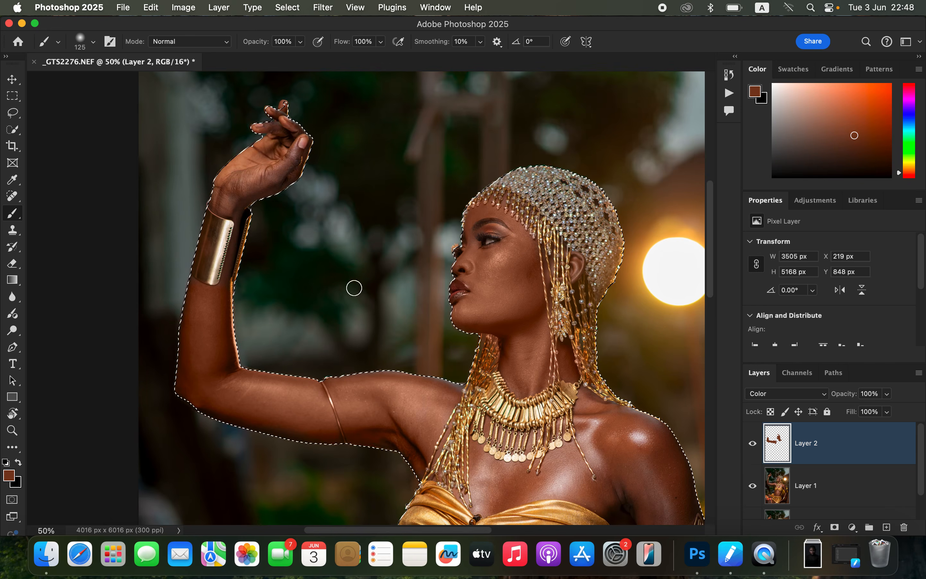
{"action": "mouse_move", "coordinate": [224, 191]}
{"action": "left_mouse_down"}
{"action": "mouse_move", "coordinate": [282, 170]}
{"action": "mouse_move", "coordinate": [290, 152]}
{"action": "mouse_move", "coordinate": [278, 114]}
{"action": "mouse_move", "coordinate": [294, 165]}
{"action": "mouse_move", "coordinate": [257, 154]}
{"action": "mouse_move", "coordinate": [225, 195]}
{"action": "mouse_move", "coordinate": [233, 206]}
{"action": "mouse_move", "coordinate": [218, 202]}
{"action": "mouse_move", "coordinate": [292, 172]}
{"action": "mouse_move", "coordinate": [301, 149]}
{"action": "mouse_move", "coordinate": [271, 167]}
{"action": "mouse_move", "coordinate": [282, 188]}
{"action": "left_mouse_up"}
{"action": "key", "text": "bracketleft"}
{"action": "key", "text": "bracketleft"}
{"action": "key", "text": "bracketleft"}
{"action": "key", "text": "bracketleft"}
{"action": "key", "text": "bracketleft"}
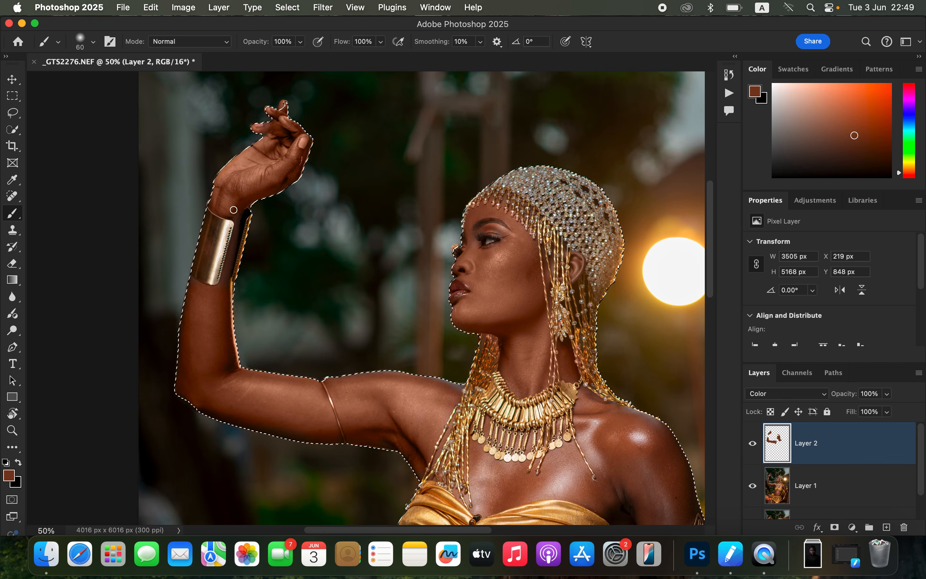
{"action": "mouse_move", "coordinate": [242, 226]}
{"action": "left_mouse_down"}
{"action": "mouse_move", "coordinate": [221, 292]}
{"action": "mouse_move", "coordinate": [242, 203]}
{"action": "left_mouse_up"}
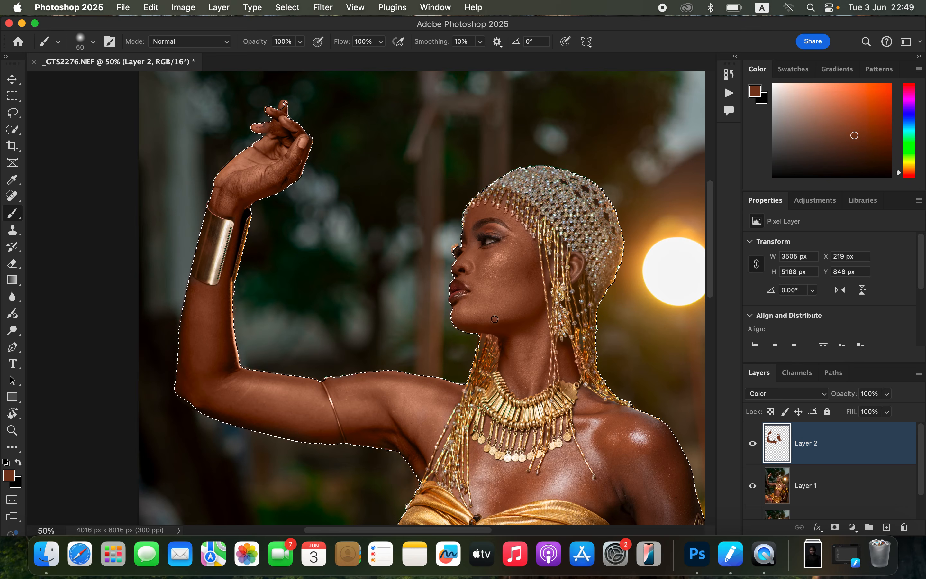
Step: Paint the skin color over the chest with a 400 px brush and over the shoulder with a 175 px brush
{"action": "scroll", "coordinate": [490, 326], "scroll_direction": "down", "scroll_amount": 10}
{"action": "key", "text": "]"}
{"action": "key", "text": "]"}
{"action": "key", "text": "]"}
{"action": "key", "text": "]"}
{"action": "key", "text": "]"}
{"action": "key", "text": "]"}
{"action": "key", "text": "]"}
{"action": "key", "text": "]"}
{"action": "key", "text": "]"}
{"action": "key", "text": "]"}
{"action": "key", "text": "]"}
{"action": "key", "text": "]"}
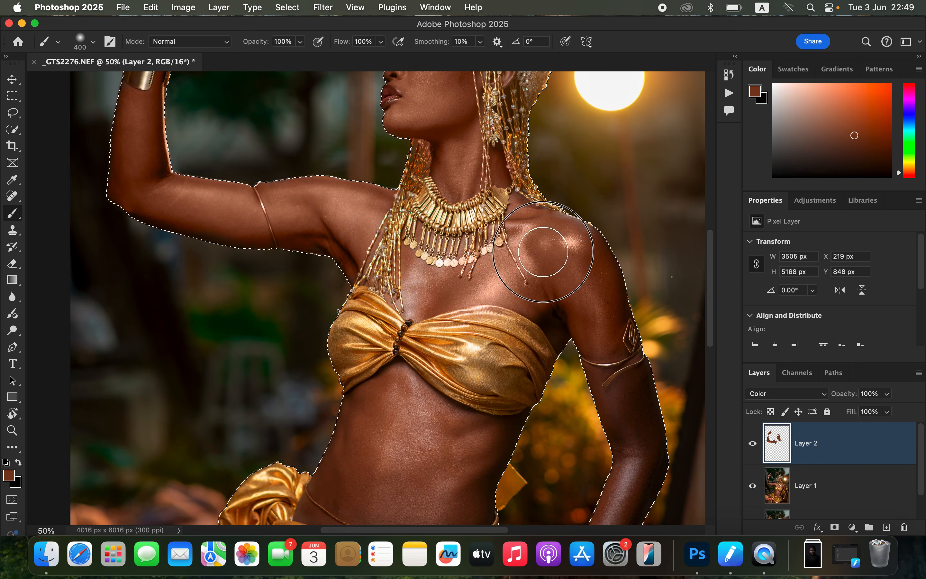
{"action": "key", "text": "bracketleft"}
{"action": "key", "text": "bracketleft"}
{"action": "key", "text": "bracketleft"}
{"action": "key", "text": "bracketleft"}
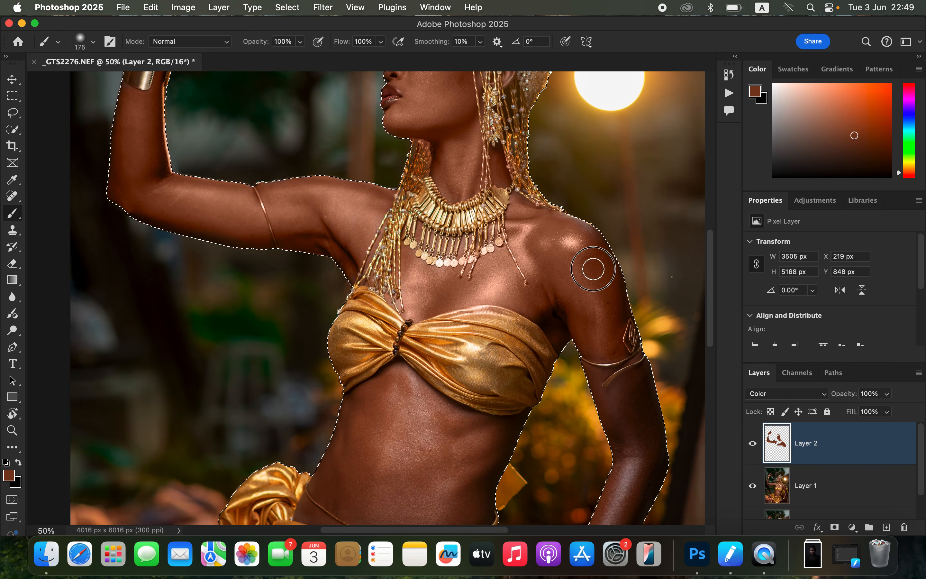
Step: Paint the skin color over the lowered arm and hand, the thighs and the abdomen
{"action": "left_click_drag", "start_coordinate": [571, 228], "coordinate": [568, 117]}
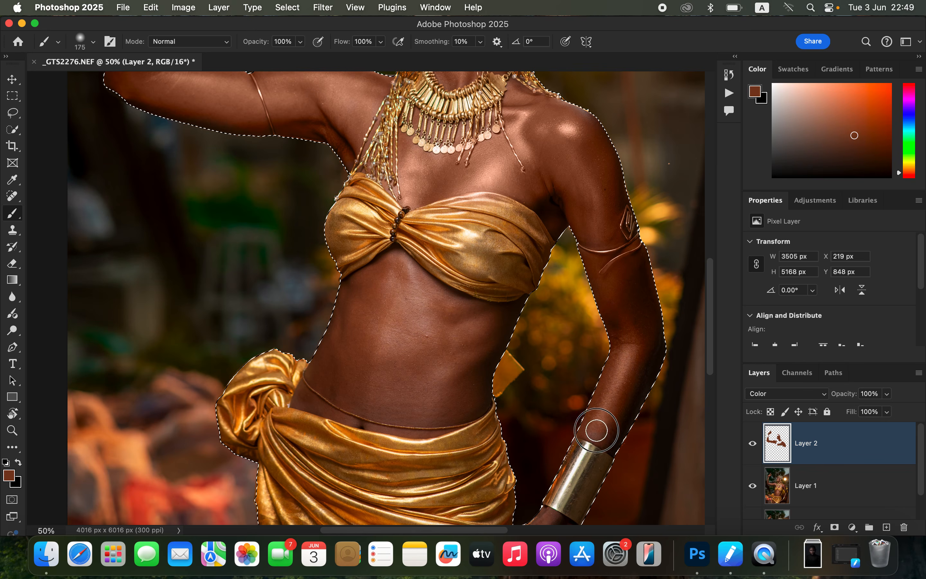
{"action": "mouse_move", "coordinate": [632, 301]}
{"action": "left_mouse_down"}
{"action": "mouse_move", "coordinate": [631, 283]}
{"action": "mouse_move", "coordinate": [613, 399]}
{"action": "left_mouse_up"}
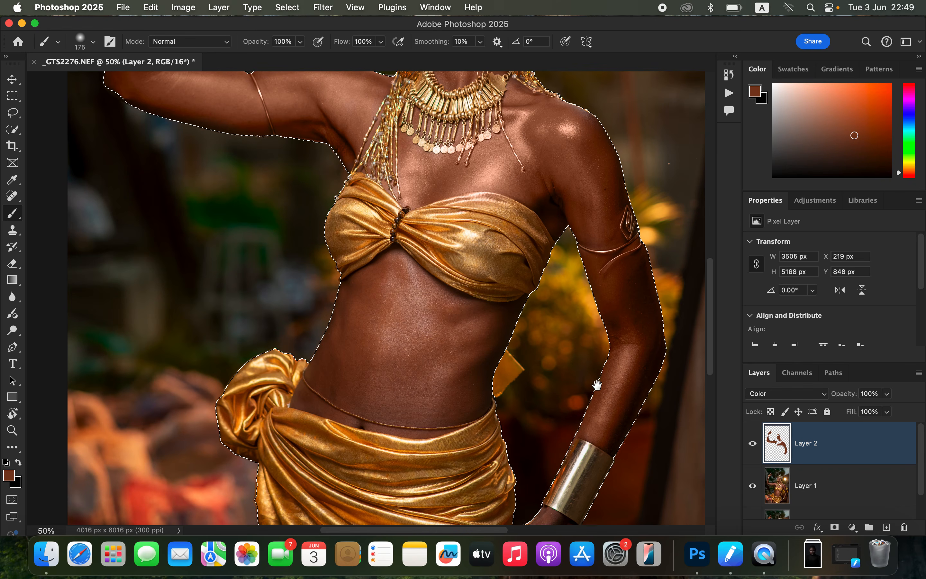
{"action": "scroll", "coordinate": [589, 381], "scroll_direction": "down", "scroll_amount": 5}
{"action": "mouse_move", "coordinate": [555, 365]}
{"action": "left_mouse_down"}
{"action": "mouse_move", "coordinate": [503, 401]}
{"action": "mouse_move", "coordinate": [505, 443]}
{"action": "mouse_move", "coordinate": [566, 358]}
{"action": "mouse_move", "coordinate": [592, 373]}
{"action": "left_mouse_up"}
{"action": "mouse_move", "coordinate": [325, 424]}
{"action": "left_mouse_down"}
{"action": "mouse_move", "coordinate": [291, 409]}
{"action": "mouse_move", "coordinate": [301, 400]}
{"action": "mouse_move", "coordinate": [335, 428]}
{"action": "mouse_move", "coordinate": [294, 396]}
{"action": "mouse_move", "coordinate": [332, 428]}
{"action": "mouse_move", "coordinate": [411, 457]}
{"action": "mouse_move", "coordinate": [290, 429]}
{"action": "mouse_move", "coordinate": [290, 398]}
{"action": "left_mouse_up"}
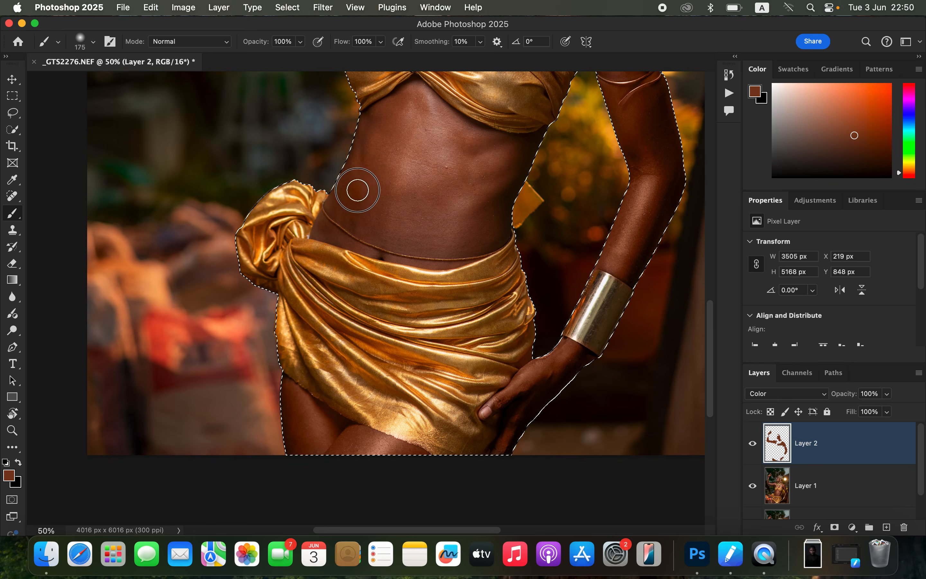
{"action": "mouse_move", "coordinate": [415, 102]}
{"action": "left_mouse_down"}
{"action": "mouse_move", "coordinate": [514, 163]}
{"action": "mouse_move", "coordinate": [497, 222]}
{"action": "mouse_move", "coordinate": [389, 235]}
{"action": "mouse_move", "coordinate": [402, 236]}
{"action": "mouse_move", "coordinate": [337, 229]}
{"action": "mouse_move", "coordinate": [361, 240]}
{"action": "mouse_move", "coordinate": [333, 227]}
{"action": "mouse_move", "coordinate": [428, 248]}
{"action": "mouse_move", "coordinate": [416, 253]}
{"action": "mouse_move", "coordinate": [484, 244]}
{"action": "mouse_move", "coordinate": [503, 232]}
{"action": "mouse_move", "coordinate": [505, 206]}
{"action": "mouse_move", "coordinate": [494, 204]}
{"action": "mouse_move", "coordinate": [520, 155]}
{"action": "mouse_move", "coordinate": [472, 156]}
{"action": "mouse_move", "coordinate": [412, 120]}
{"action": "mouse_move", "coordinate": [409, 102]}
{"action": "mouse_move", "coordinate": [366, 148]}
{"action": "mouse_move", "coordinate": [315, 232]}
{"action": "mouse_move", "coordinate": [357, 191]}
{"action": "mouse_move", "coordinate": [356, 199]}
{"action": "mouse_move", "coordinate": [398, 201]}
{"action": "left_mouse_up"}
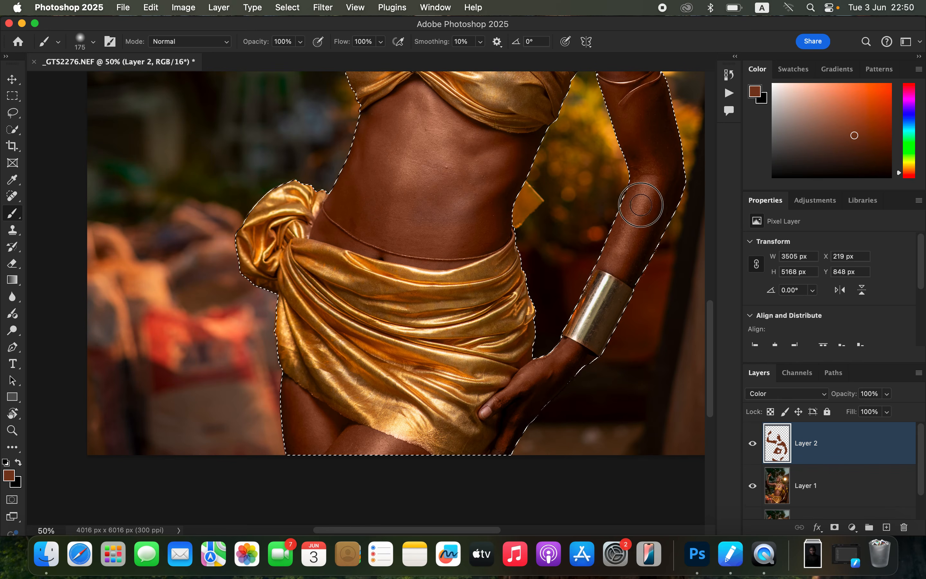
Step: View the whole figure at 25% and toggle the painted Color layer's visibility to compare the skin before and after
{"action": "key", "text": "super+minus"}
{"action": "key", "text": "super+minus"}
{"action": "key", "text": "super+equal"}
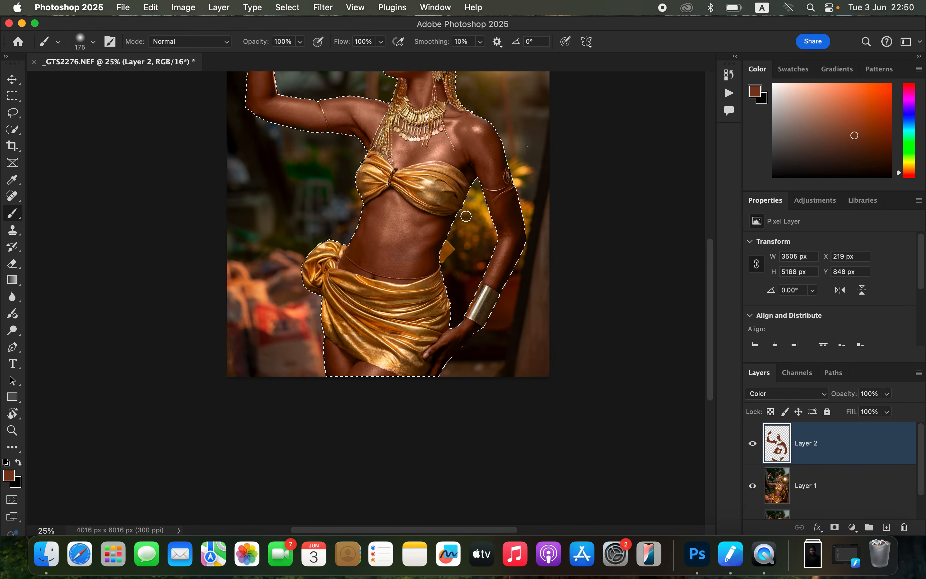
{"action": "scroll", "coordinate": [445, 218], "scroll_direction": "up", "scroll_amount": 5}
{"action": "scroll", "coordinate": [446, 220], "scroll_direction": "up", "scroll_amount": 2}
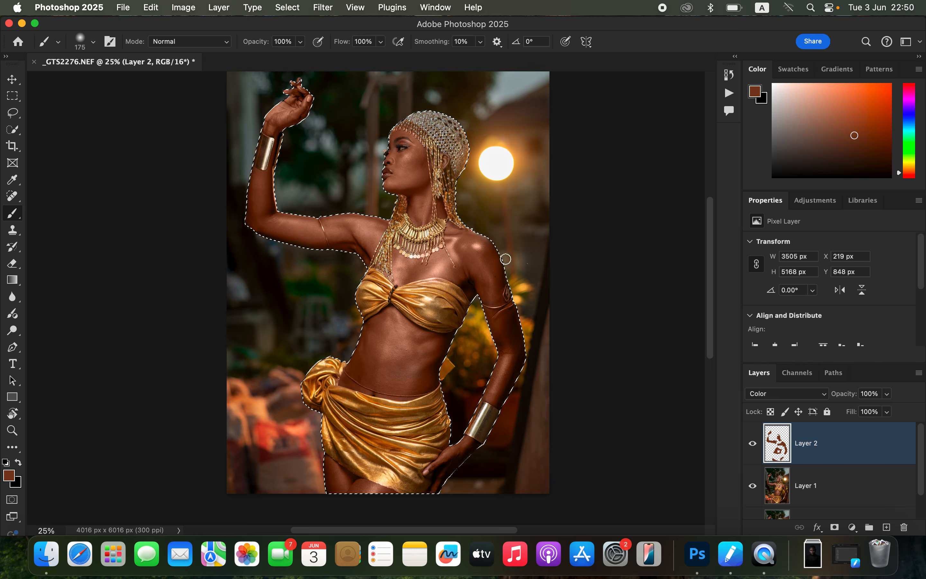
{"action": "left_click", "coordinate": [755, 446]}
{"action": "left_click", "coordinate": [754, 446]}
{"action": "left_click", "coordinate": [754, 445]}
{"action": "left_click", "coordinate": [753, 445]}
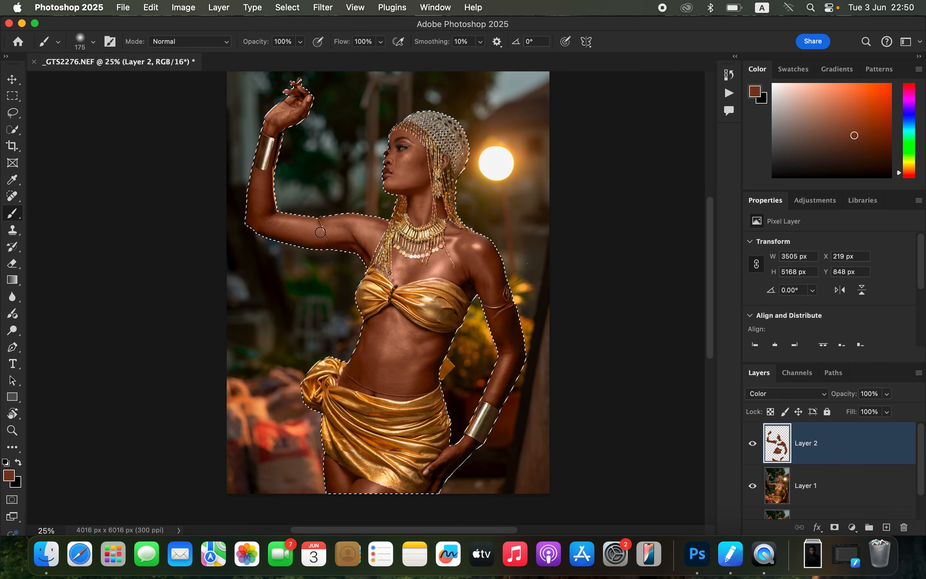
{"action": "left_click", "coordinate": [754, 445]}
{"action": "left_click", "coordinate": [754, 446]}
{"action": "left_click", "coordinate": [754, 445]}
{"action": "left_click", "coordinate": [754, 446]}
{"action": "left_click", "coordinate": [755, 446]}
{"action": "left_click", "coordinate": [756, 446]}
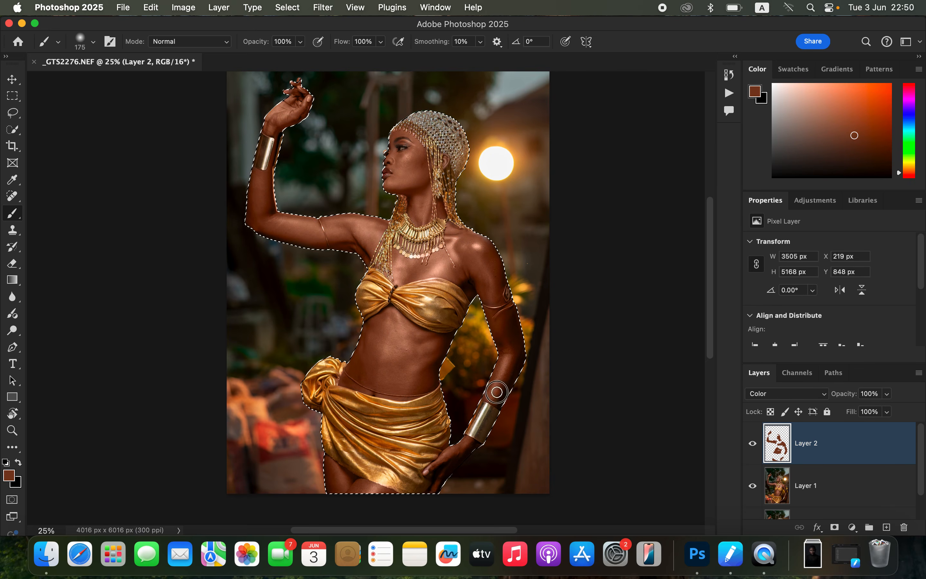
Step: Deselect the woman, erase skin color that spilled onto the gold jewelry and outfit with a 35 px Eraser, and view the result at 25%
{"action": "left_click", "coordinate": [15, 264]}
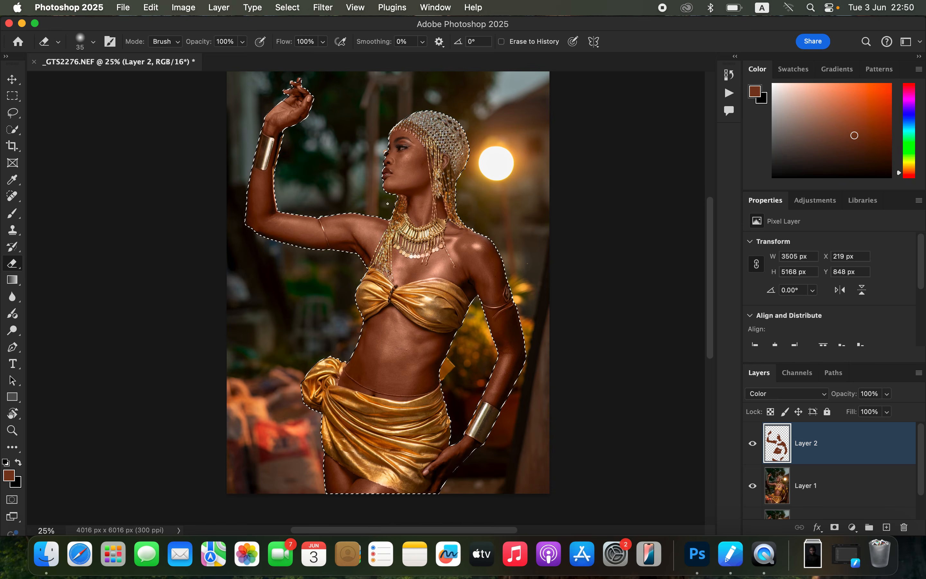
{"action": "key", "text": "super+d"}
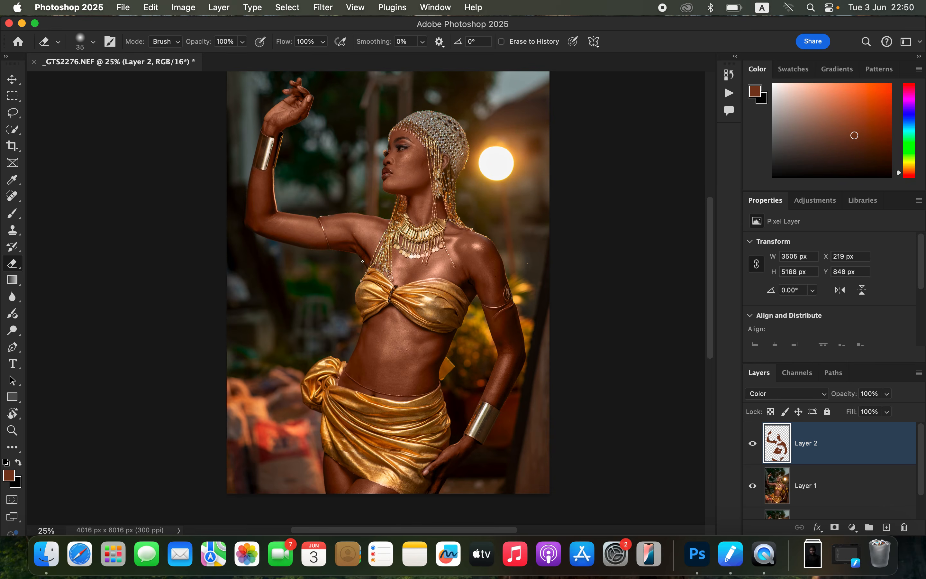
{"action": "key", "text": "super+="}
{"action": "key", "text": "super+="}
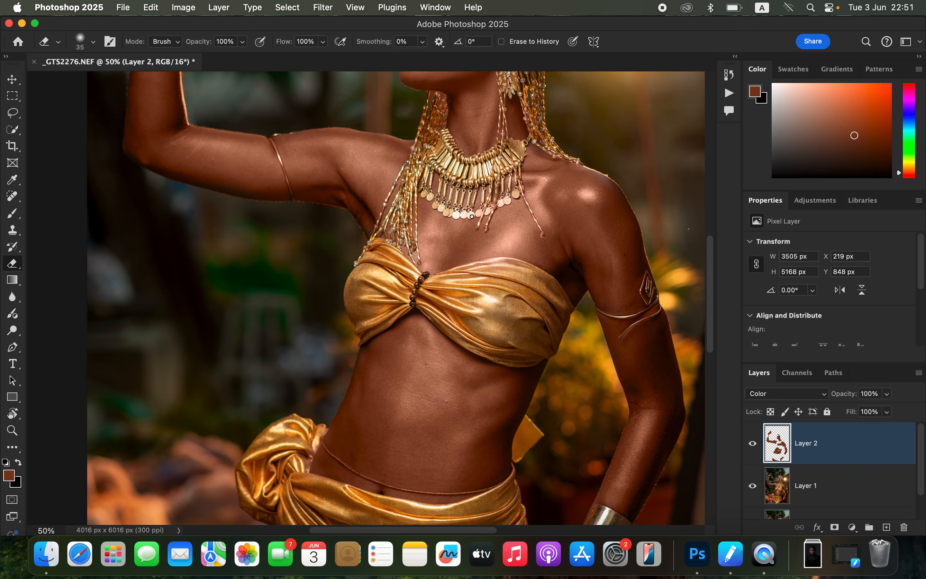
{"action": "left_click_drag", "start_coordinate": [531, 154], "coordinate": [591, 366]}
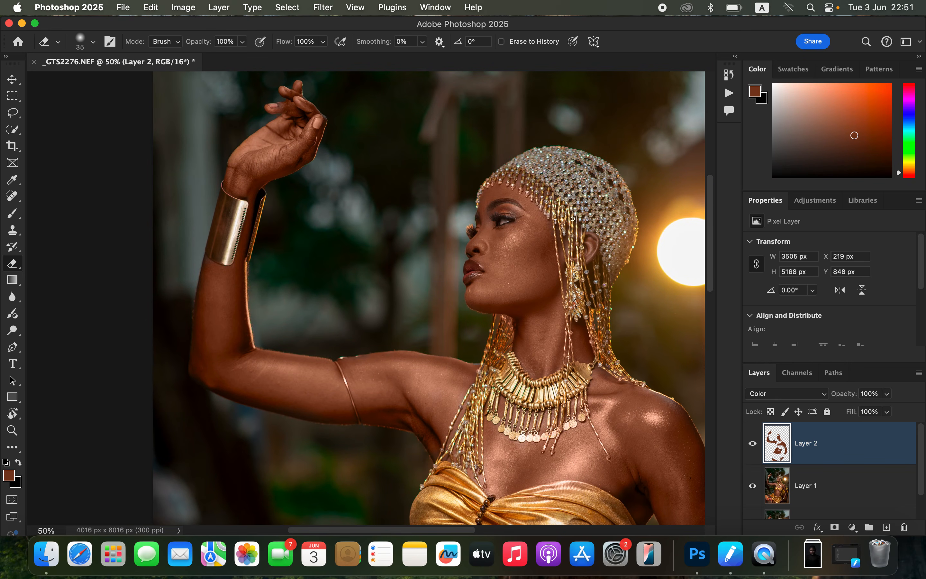
{"action": "left_click_drag", "start_coordinate": [555, 337], "coordinate": [565, 241]}
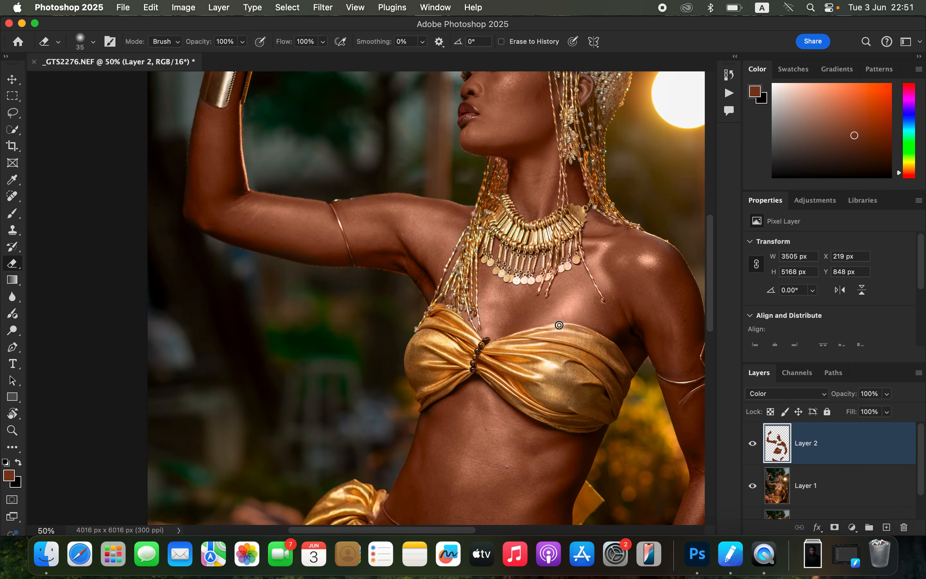
{"action": "mouse_move", "coordinate": [597, 364]}
{"action": "left_mouse_down"}
{"action": "mouse_move", "coordinate": [577, 310]}
{"action": "mouse_move", "coordinate": [582, 115]}
{"action": "left_mouse_up"}
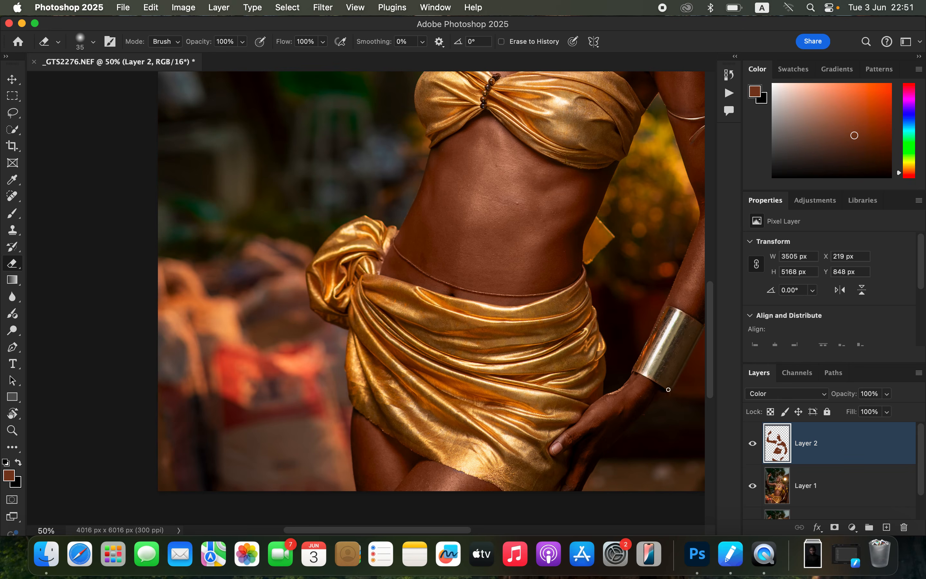
{"action": "key", "text": "super+minus"}
{"action": "key", "text": "super+minus"}
{"action": "key", "text": "super+equal"}
{"action": "key", "text": "super+equal"}
{"action": "scroll", "coordinate": [627, 364], "scroll_direction": "up", "scroll_amount": 5}
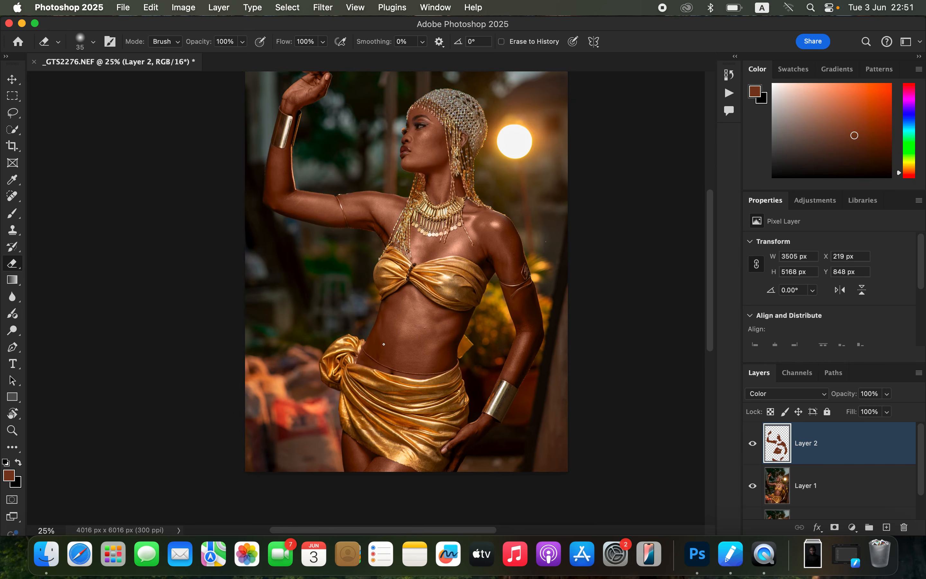
Step: Paint missed skin color on the Color layer over the raised arm, underarm, shoulder and abdomen with a 175 px brush
{"action": "key", "text": "super+equal"}
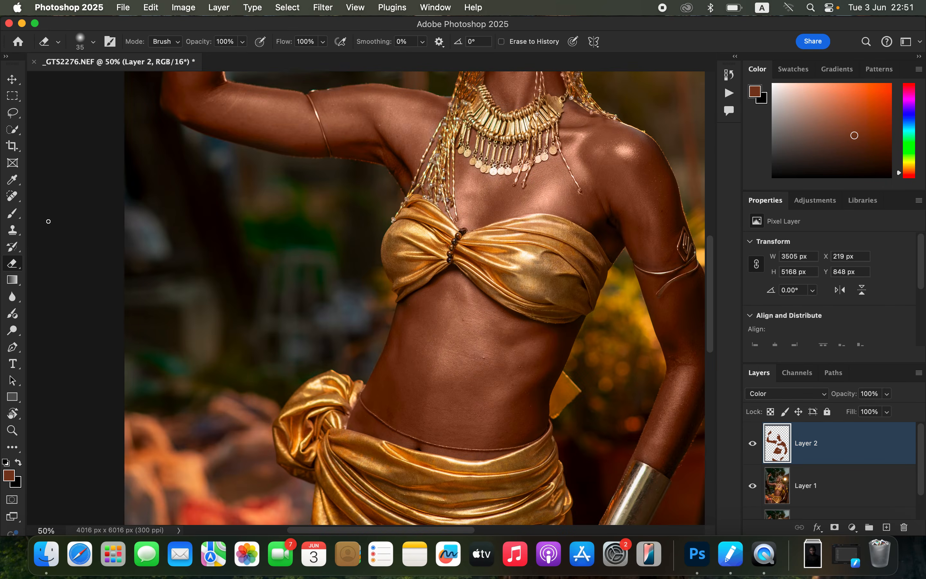
{"action": "left_click", "coordinate": [12, 213]}
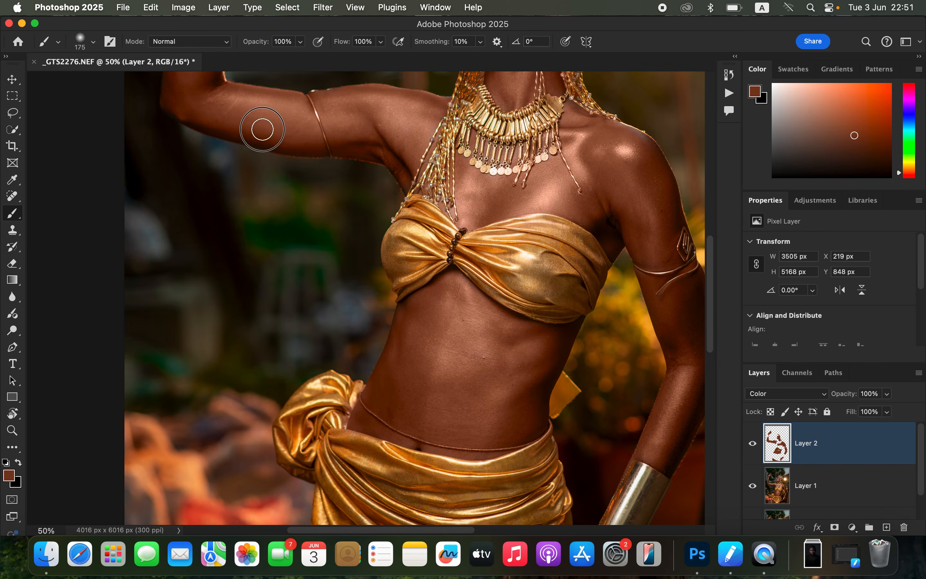
{"action": "mouse_move", "coordinate": [211, 120]}
{"action": "left_mouse_down"}
{"action": "mouse_move", "coordinate": [179, 109]}
{"action": "mouse_move", "coordinate": [202, 103]}
{"action": "left_mouse_up"}
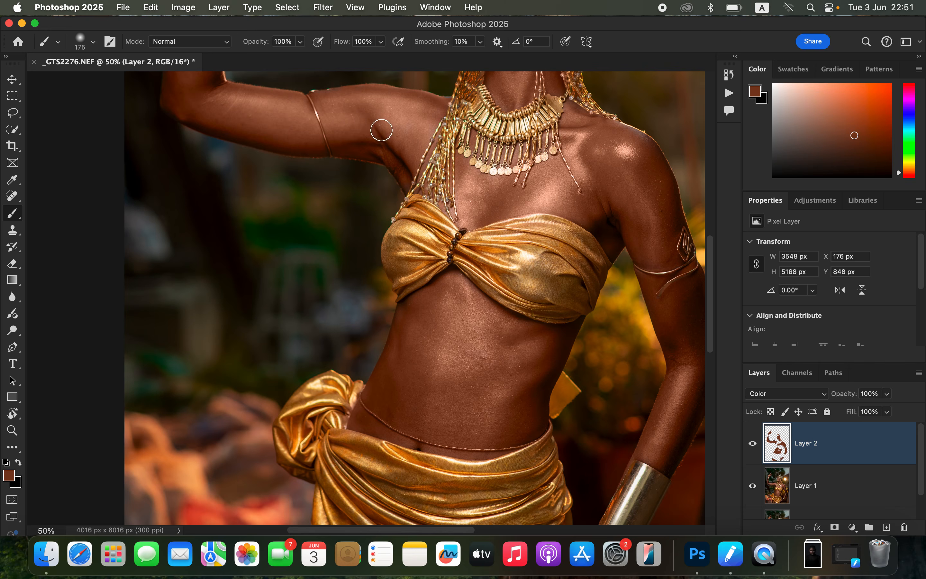
{"action": "mouse_move", "coordinate": [633, 147]}
{"action": "left_mouse_down"}
{"action": "mouse_move", "coordinate": [652, 183]}
{"action": "mouse_move", "coordinate": [651, 246]}
{"action": "mouse_move", "coordinate": [615, 222]}
{"action": "mouse_move", "coordinate": [604, 226]}
{"action": "left_mouse_up"}
{"action": "mouse_move", "coordinate": [409, 385]}
{"action": "left_mouse_down"}
{"action": "mouse_move", "coordinate": [364, 412]}
{"action": "mouse_move", "coordinate": [441, 386]}
{"action": "left_mouse_up"}
{"action": "key", "text": "e"}
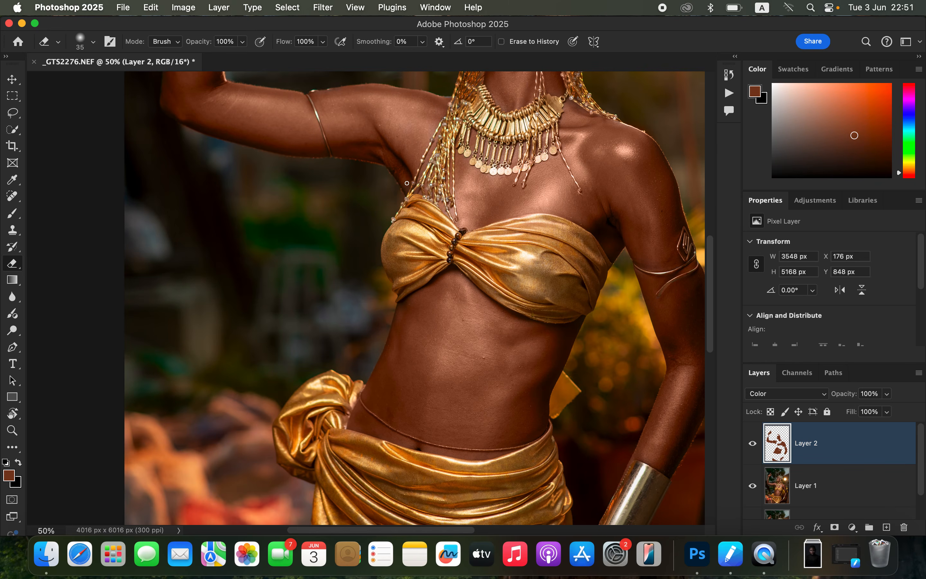
{"action": "key", "text": "b"}
{"action": "left_click_drag", "start_coordinate": [405, 171], "coordinate": [402, 143]}
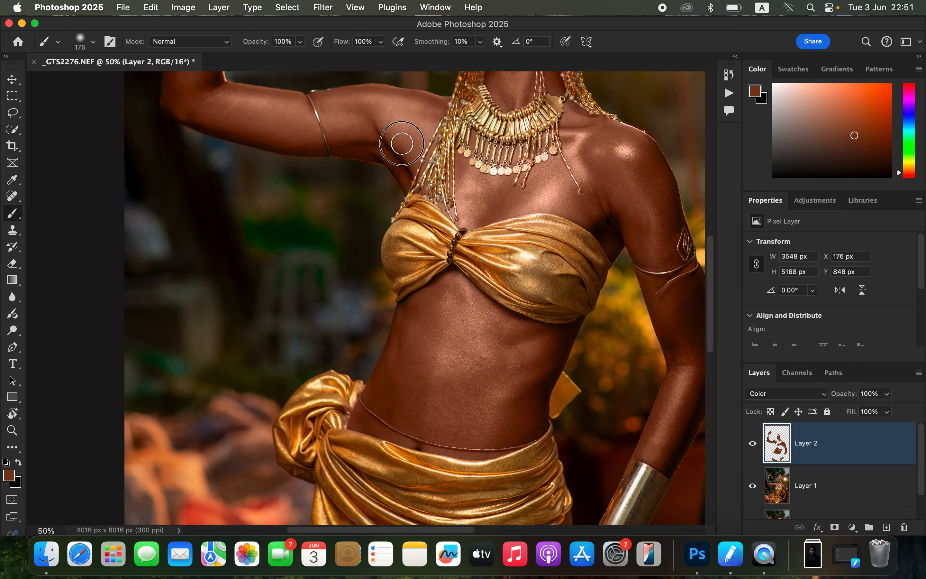
Step: Compare the whole figure with and without Layer 2, and lower that layer's opacity to about 92%
{"action": "key", "text": "super+minus"}
{"action": "key", "text": "super+minus"}
{"action": "key", "text": "super+minus"}
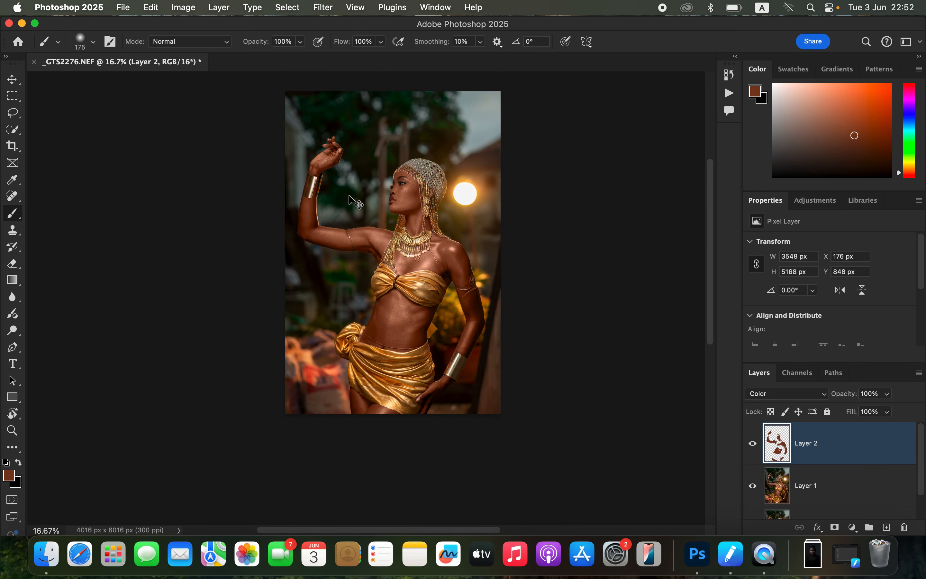
{"action": "left_click", "coordinate": [752, 446]}
{"action": "left_click", "coordinate": [753, 445]}
{"action": "left_click", "coordinate": [753, 445]}
{"action": "left_click", "coordinate": [753, 445]}
{"action": "left_click", "coordinate": [888, 394]}
{"action": "left_click_drag", "start_coordinate": [888, 409], "coordinate": [878, 412]}
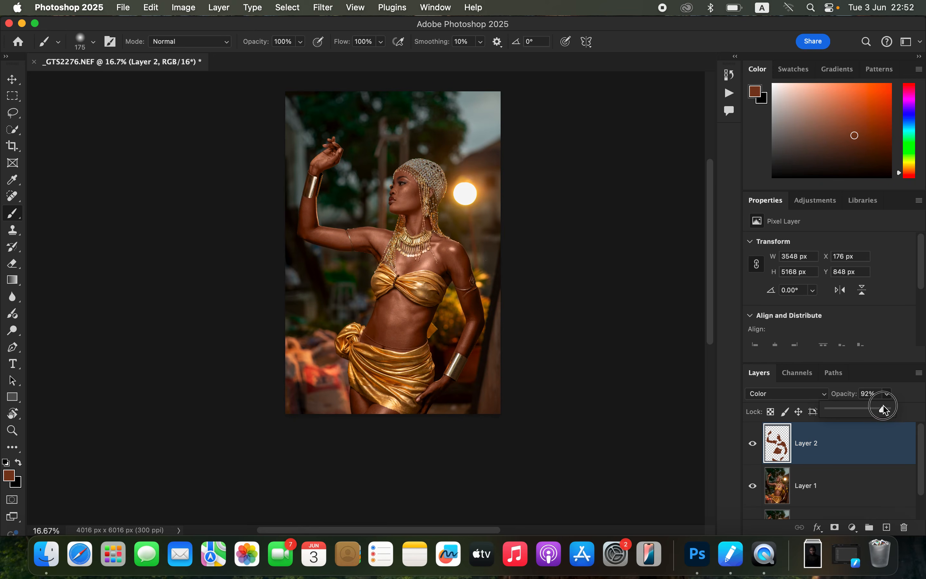
{"action": "left_click_drag", "start_coordinate": [884, 404], "coordinate": [883, 406]}
Step: Add a Selective Color adjustment layer above Layer 2 and set the Reds to Cyan +5% and Yellow +5%
{"action": "left_click", "coordinate": [851, 528]}
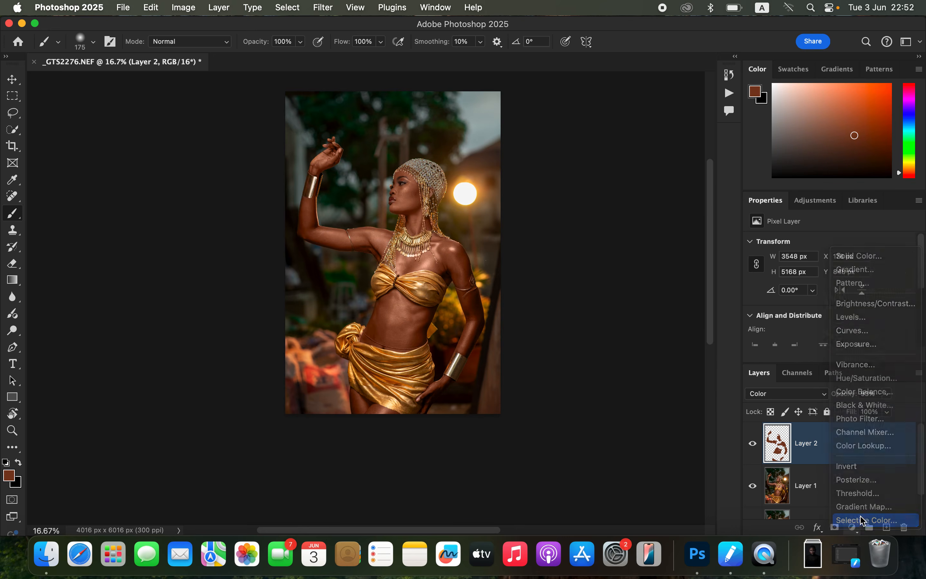
{"action": "left_click", "coordinate": [866, 518]}
{"action": "left_click", "coordinate": [810, 259]}
{"action": "left_click", "coordinate": [813, 262]}
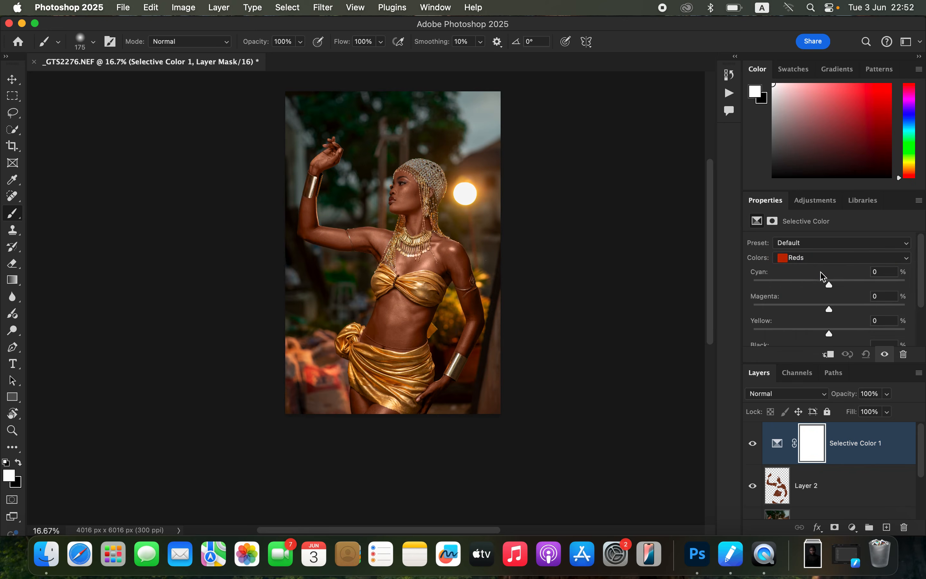
{"action": "mouse_move", "coordinate": [832, 288]}
{"action": "left_mouse_down"}
{"action": "mouse_move", "coordinate": [876, 284]}
{"action": "mouse_move", "coordinate": [835, 279]}
{"action": "left_mouse_up"}
{"action": "mouse_move", "coordinate": [829, 334]}
{"action": "left_mouse_down"}
{"action": "mouse_move", "coordinate": [841, 336]}
{"action": "mouse_move", "coordinate": [834, 331]}
{"action": "left_mouse_up"}
Step: Add a Hue/Saturation adjustment layer, set the Reds' lightness to -3, fine-tune their hue, and compare the image with and without it
{"action": "left_click", "coordinate": [853, 528]}
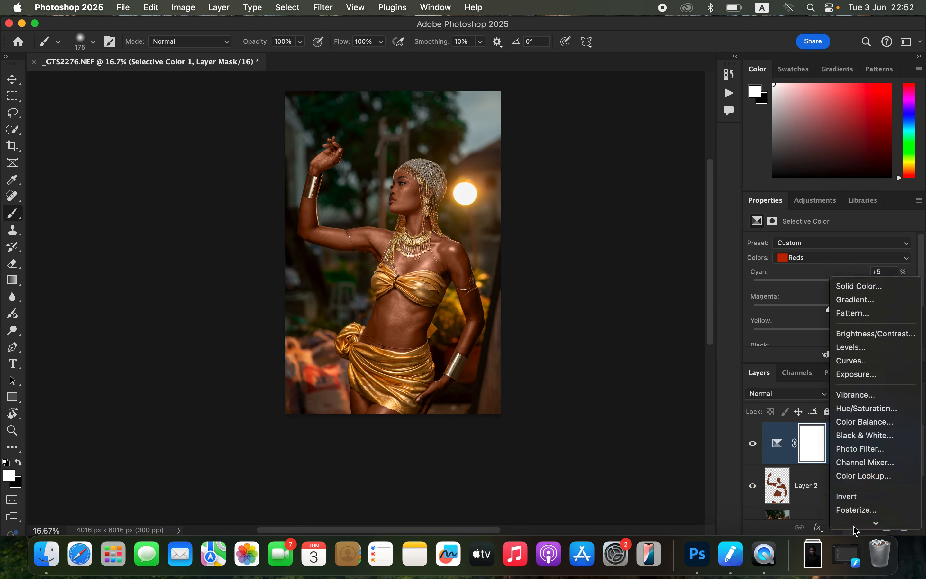
{"action": "left_click", "coordinate": [866, 379]}
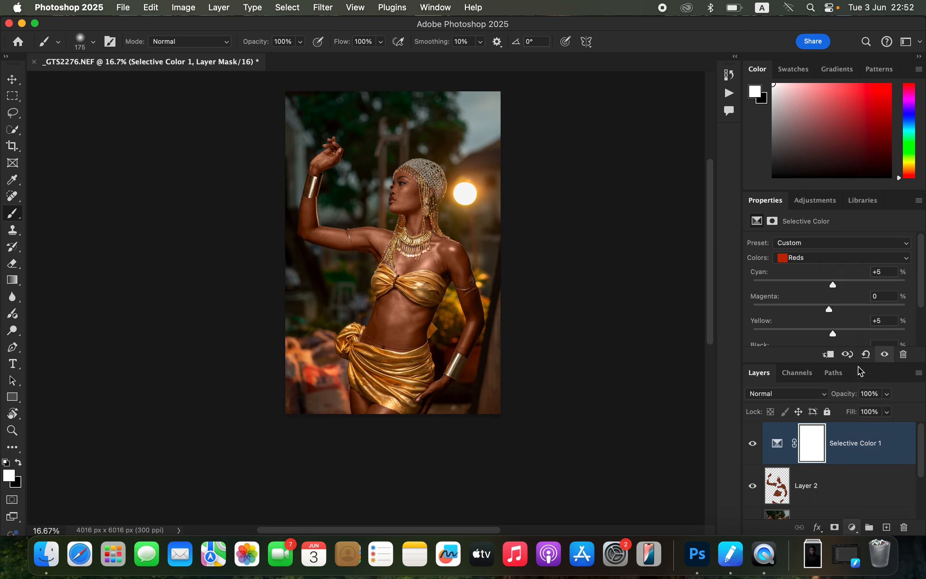
{"action": "left_click", "coordinate": [817, 261]}
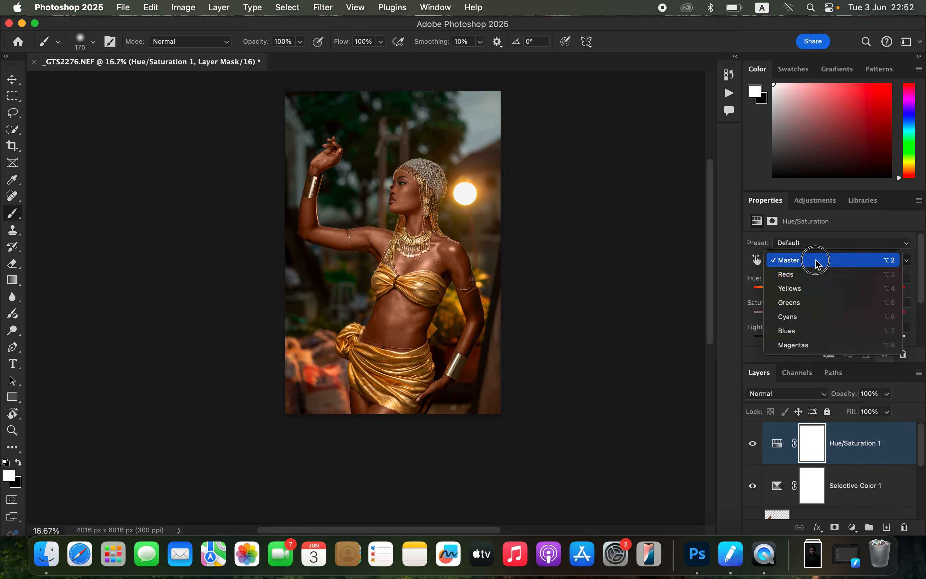
{"action": "left_click", "coordinate": [817, 279]}
{"action": "mouse_move", "coordinate": [834, 342]}
{"action": "left_mouse_down"}
{"action": "mouse_move", "coordinate": [856, 340]}
{"action": "mouse_move", "coordinate": [828, 340]}
{"action": "left_mouse_up"}
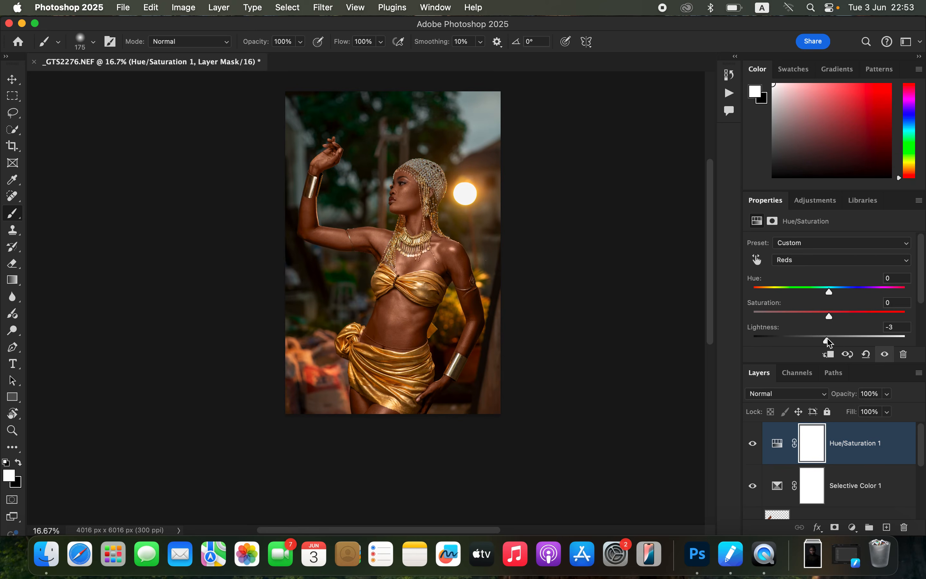
{"action": "left_click", "coordinate": [753, 443]}
{"action": "left_click", "coordinate": [753, 443]}
{"action": "left_click_drag", "start_coordinate": [830, 293], "coordinate": [829, 293]}
{"action": "left_click", "coordinate": [752, 448]}
Step: Add a Black & White adjustment layer in Multiply blend mode and lower its opacity to about 3%
{"action": "left_click", "coordinate": [854, 529]}
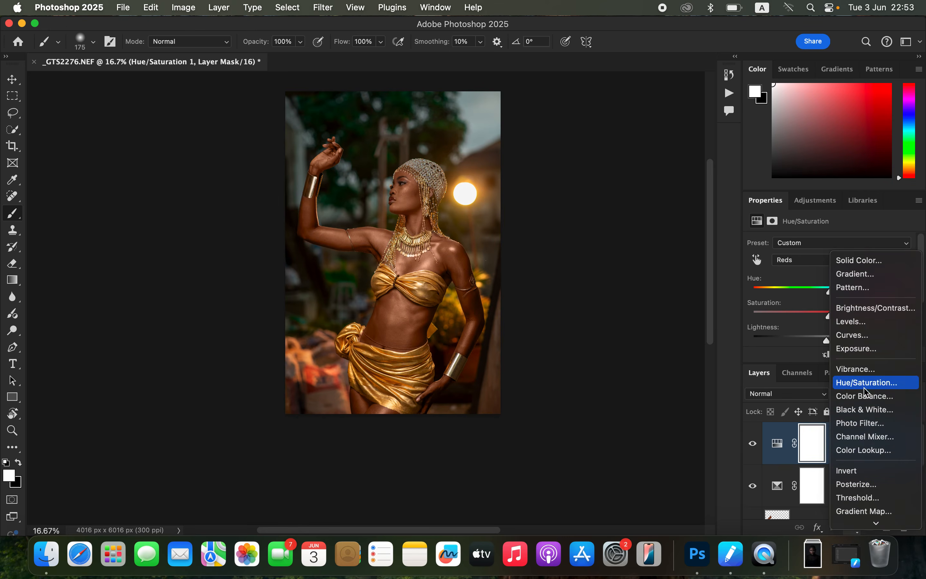
{"action": "left_click", "coordinate": [865, 411]}
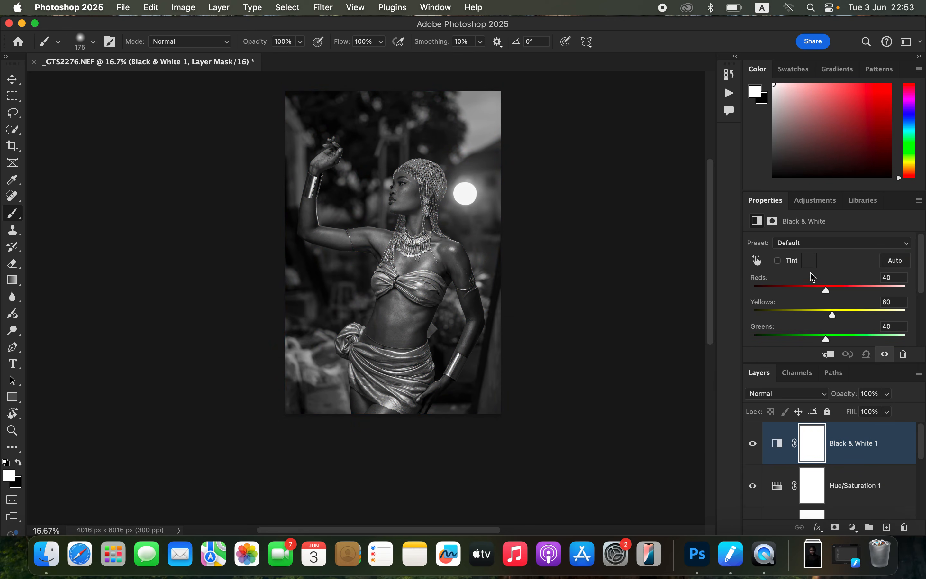
{"action": "left_click", "coordinate": [795, 395]}
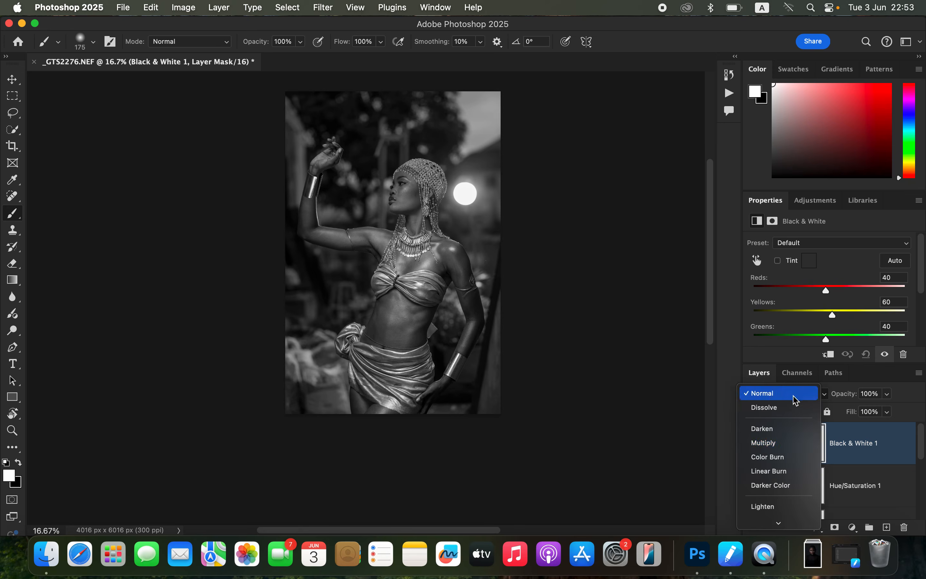
{"action": "left_click", "coordinate": [791, 448]}
{"action": "left_click", "coordinate": [886, 394]}
{"action": "left_click_drag", "start_coordinate": [845, 416], "coordinate": [834, 417]}
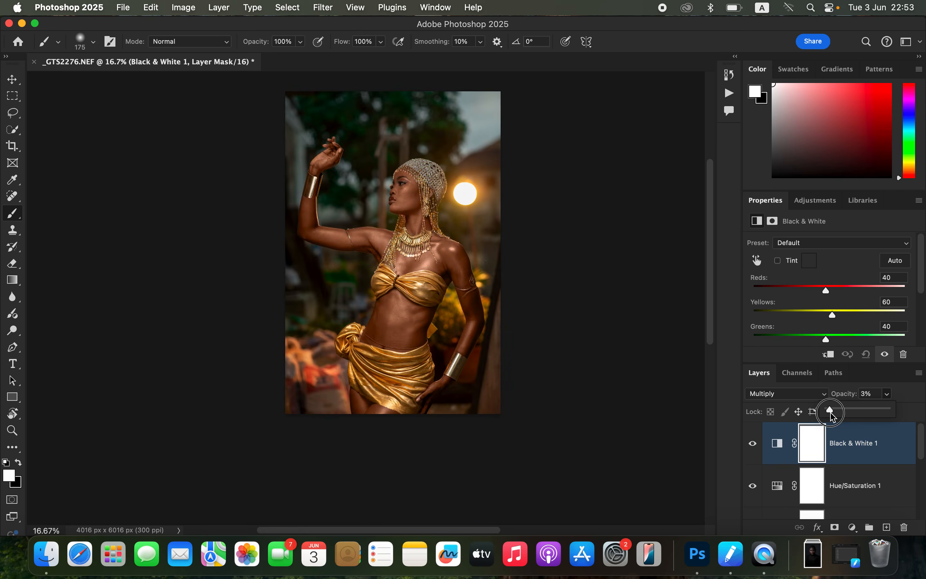
{"action": "left_click_drag", "start_coordinate": [833, 417], "coordinate": [832, 417]}
Step: Add a second Selective Color adjustment layer, set Yellow to -8% for a color range other than Reds, and fine-tune its Black value
{"action": "left_click", "coordinate": [853, 528]}
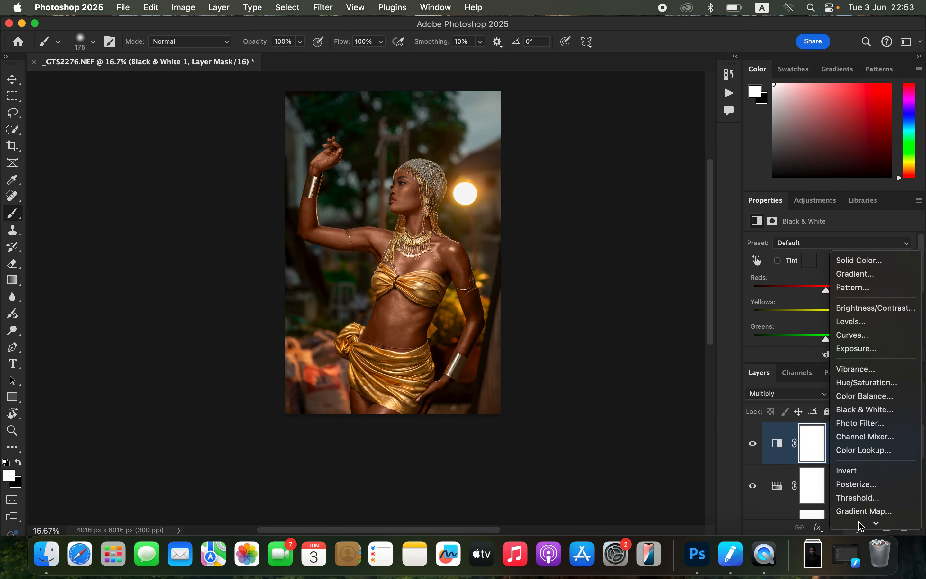
{"action": "left_click", "coordinate": [866, 520]}
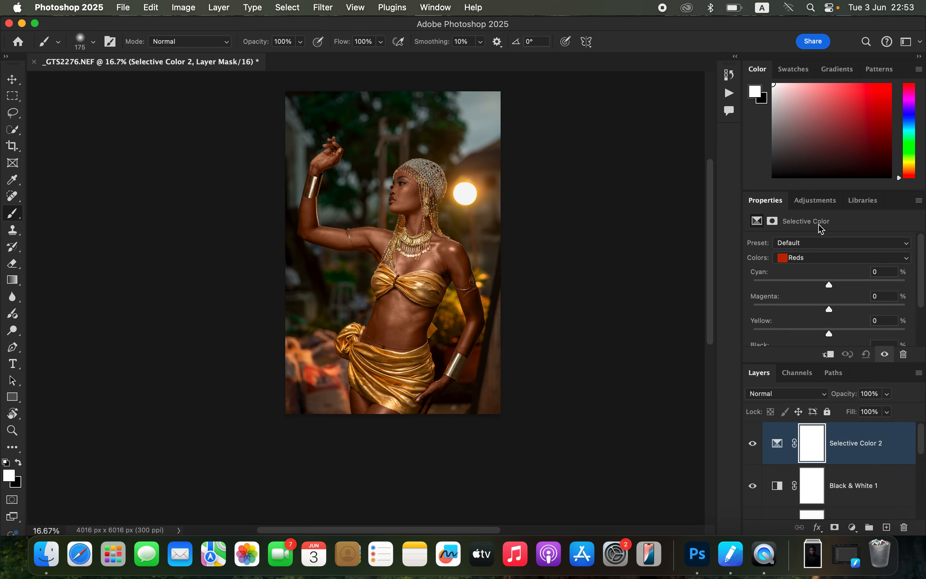
{"action": "left_click", "coordinate": [819, 258]}
{"action": "left_click", "coordinate": [818, 334]}
{"action": "mouse_move", "coordinate": [834, 288]}
{"action": "left_mouse_down"}
{"action": "mouse_move", "coordinate": [843, 285]}
{"action": "mouse_move", "coordinate": [776, 284]}
{"action": "mouse_move", "coordinate": [854, 275]}
{"action": "mouse_move", "coordinate": [819, 270]}
{"action": "mouse_move", "coordinate": [840, 281]}
{"action": "mouse_move", "coordinate": [829, 285]}
{"action": "left_mouse_up"}
{"action": "mouse_move", "coordinate": [833, 337]}
{"action": "left_mouse_down"}
{"action": "mouse_move", "coordinate": [847, 336]}
{"action": "mouse_move", "coordinate": [814, 335]}
{"action": "mouse_move", "coordinate": [825, 336]}
{"action": "left_mouse_up"}
{"action": "left_click_drag", "start_coordinate": [825, 333], "coordinate": [823, 334]}
{"action": "scroll", "coordinate": [920, 281], "scroll_direction": "down", "scroll_amount": 3}
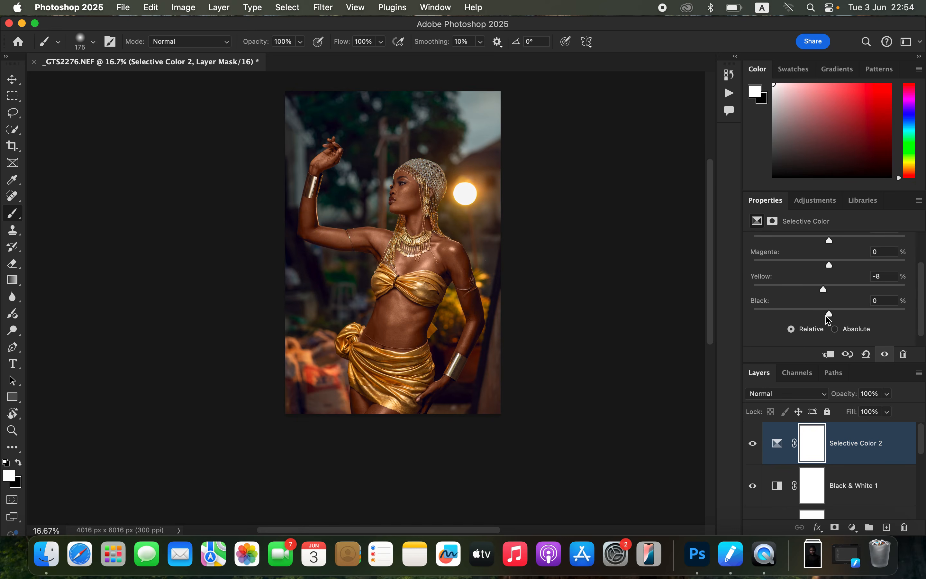
{"action": "left_click_drag", "start_coordinate": [833, 317], "coordinate": [833, 316]}
Step: Add a Color Balance adjustment layer with Magenta-Green +1 in the midtones, and Cyan-Red -2 and Magenta-Green +1 in the highlights
{"action": "left_click", "coordinate": [852, 528]}
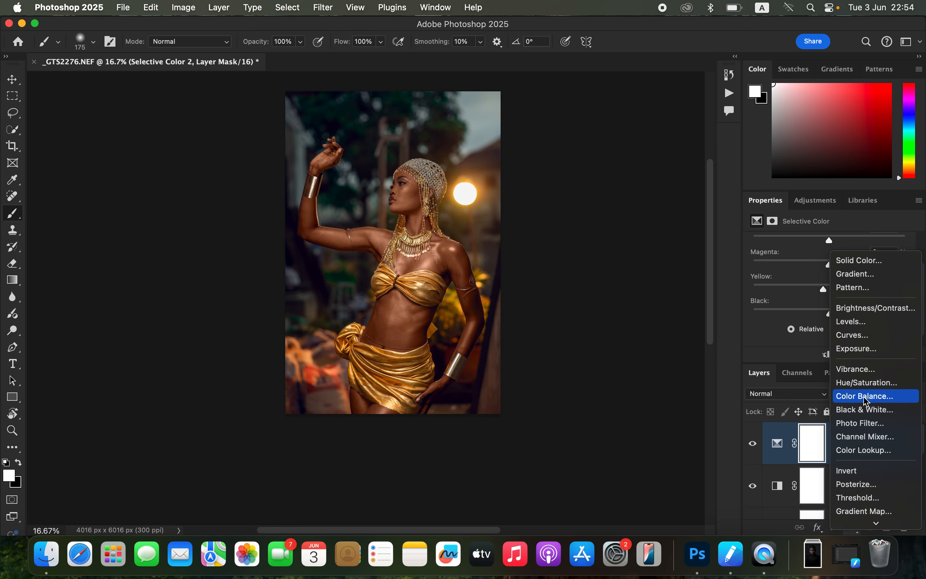
{"action": "left_click", "coordinate": [866, 397]}
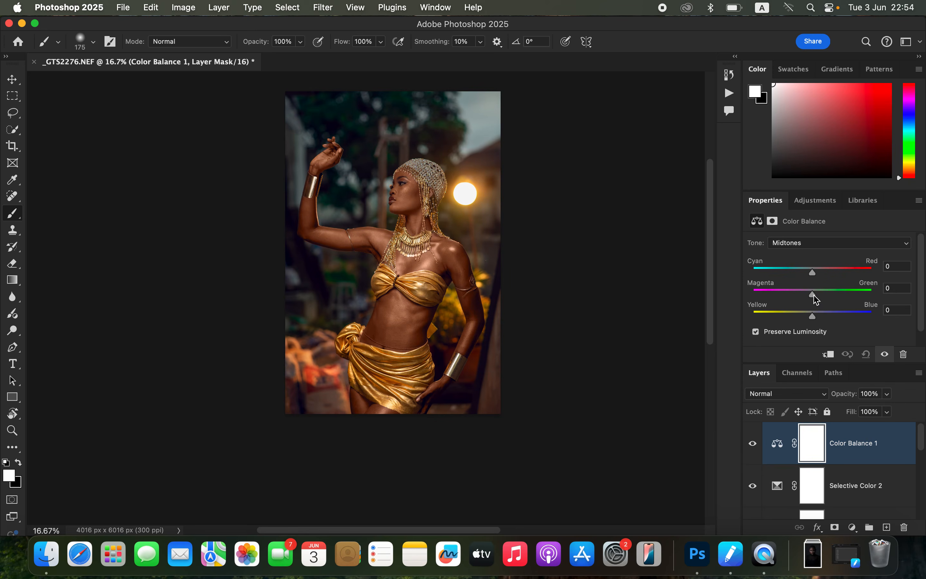
{"action": "left_click_drag", "start_coordinate": [815, 317], "coordinate": [811, 316]}
{"action": "left_click_drag", "start_coordinate": [816, 300], "coordinate": [816, 301]}
{"action": "left_click", "coordinate": [813, 243]}
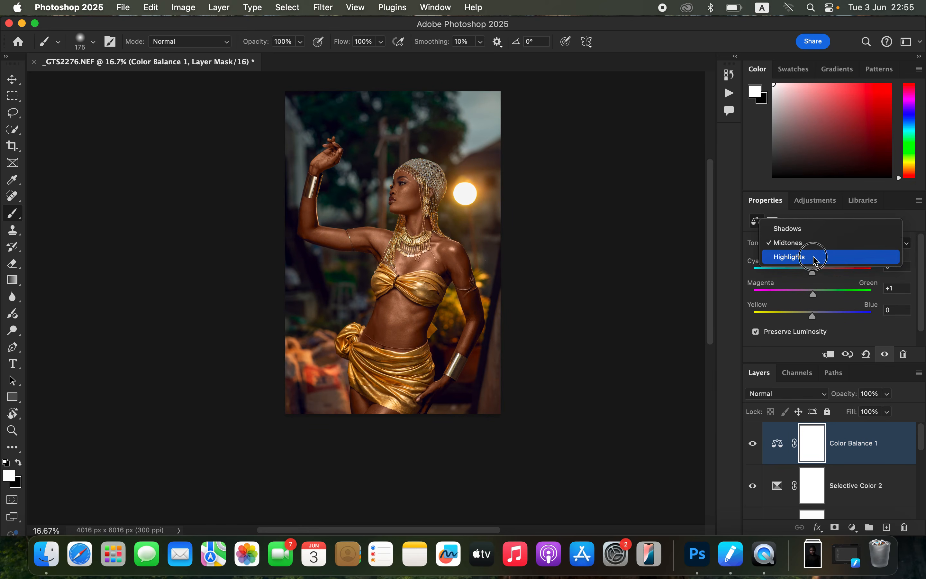
{"action": "left_click", "coordinate": [816, 261]}
{"action": "left_click_drag", "start_coordinate": [813, 293], "coordinate": [814, 279]}
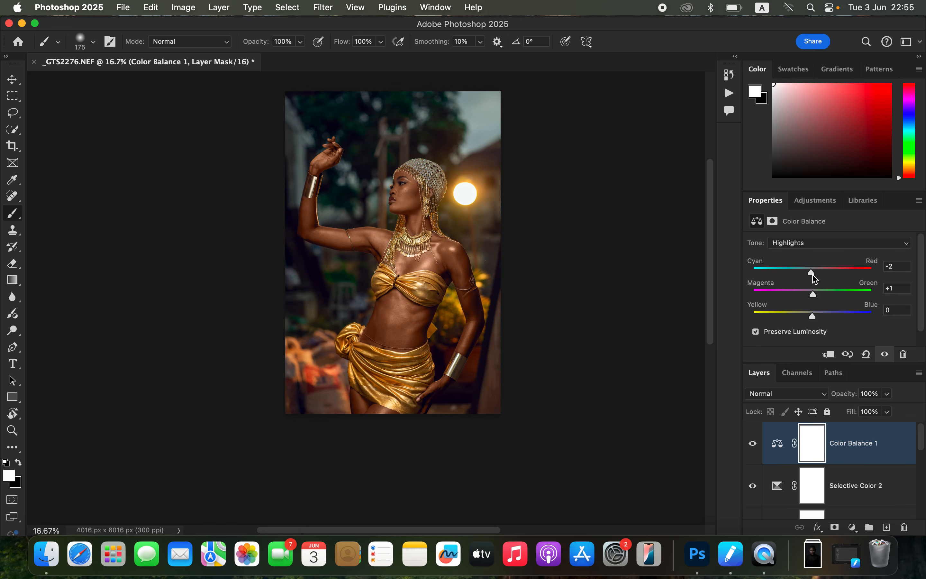
Step: Toggle the Color Balance layer, then all layers above the Background, to compare the image before and after
{"action": "left_click", "coordinate": [752, 443]}
{"action": "left_click", "coordinate": [752, 443]}
{"action": "left_click_drag", "start_coordinate": [921, 444], "coordinate": [923, 526]}
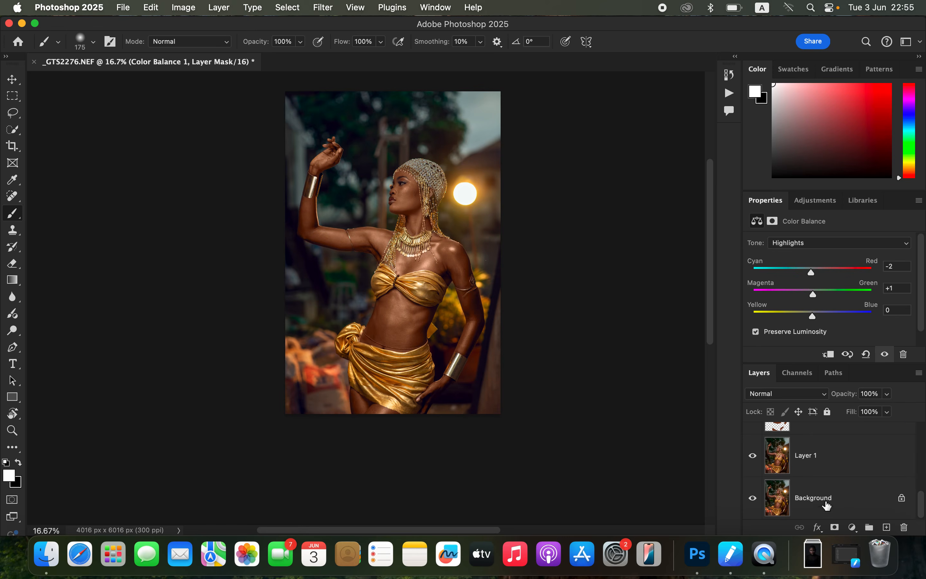
{"action": "left_click", "coordinate": [753, 498]}
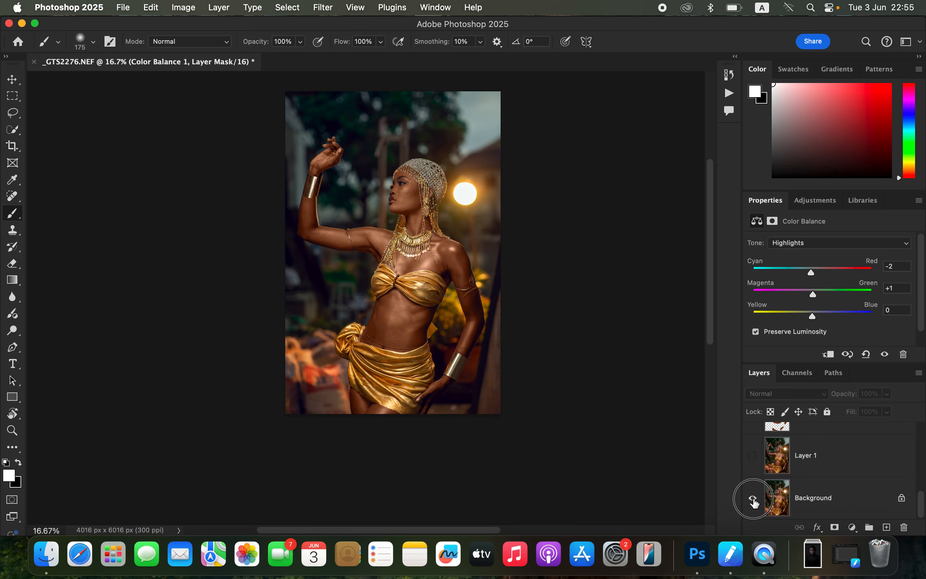
{"action": "left_click", "coordinate": [754, 499]}
{"action": "left_click", "coordinate": [754, 499], "text": "alt"}
{"action": "left_click", "coordinate": [754, 499], "text": "alt"}
{"action": "left_click", "coordinate": [754, 500], "text": "alt"}
{"action": "left_click", "coordinate": [754, 500], "text": "alt"}
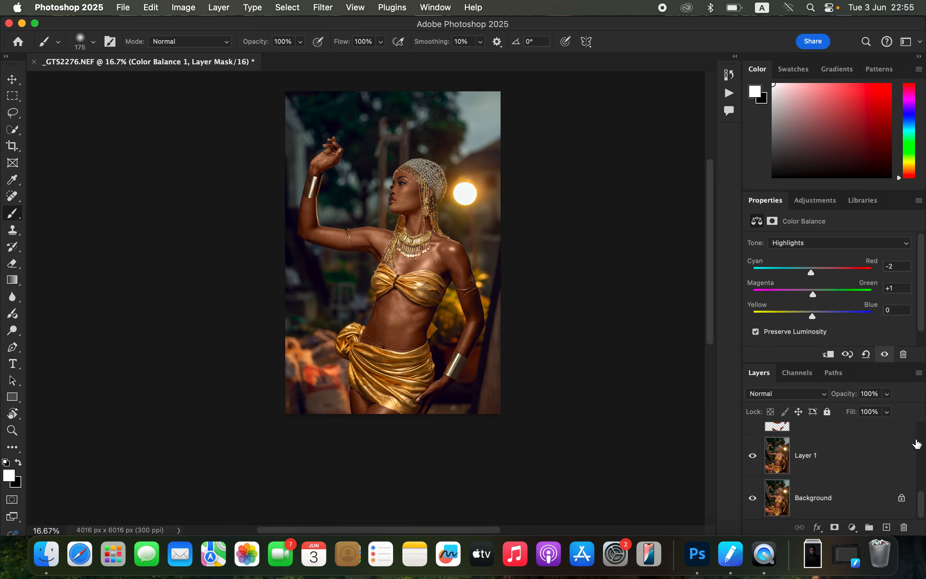
Step: Add a Photo Filter adjustment layer using Cooling Filter (82) at 3% density above Color Balance, and compare the image with and without it
{"action": "left_click_drag", "start_coordinate": [921, 502], "coordinate": [916, 396]}
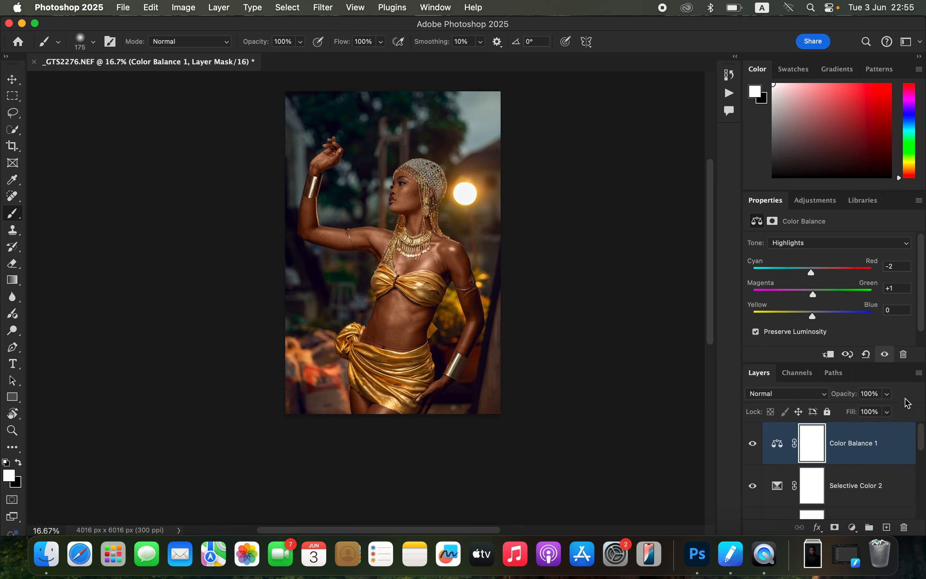
{"action": "left_click", "coordinate": [852, 528]}
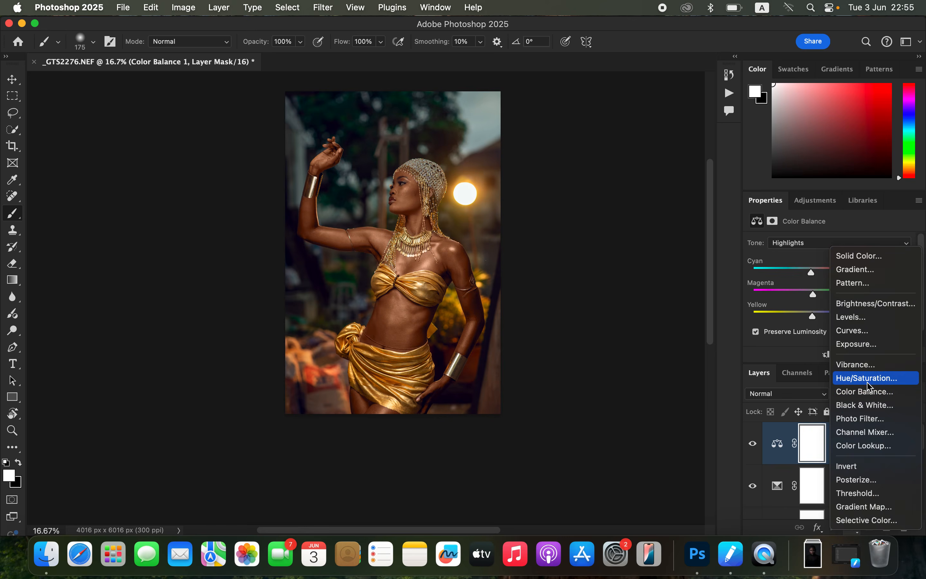
{"action": "left_click", "coordinate": [871, 421]}
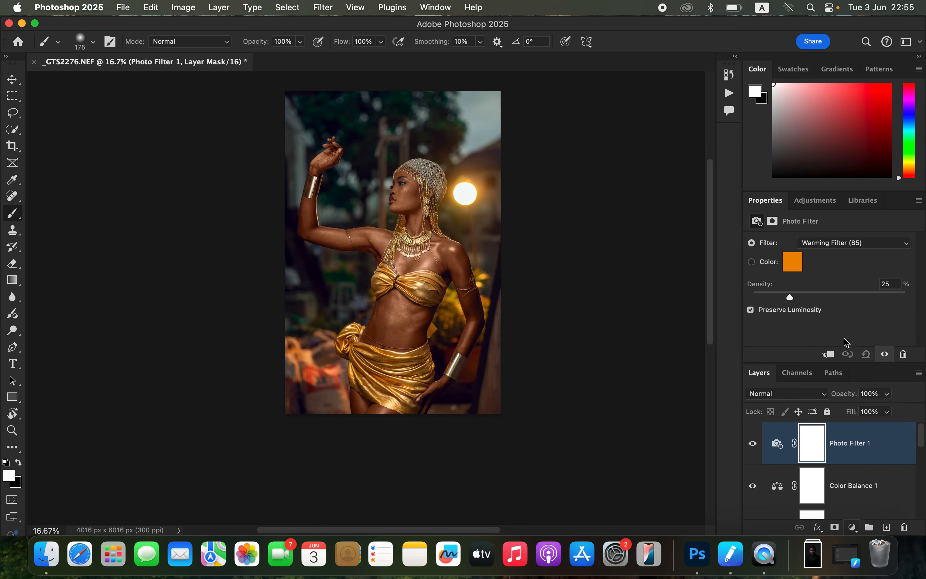
{"action": "left_click", "coordinate": [825, 244]}
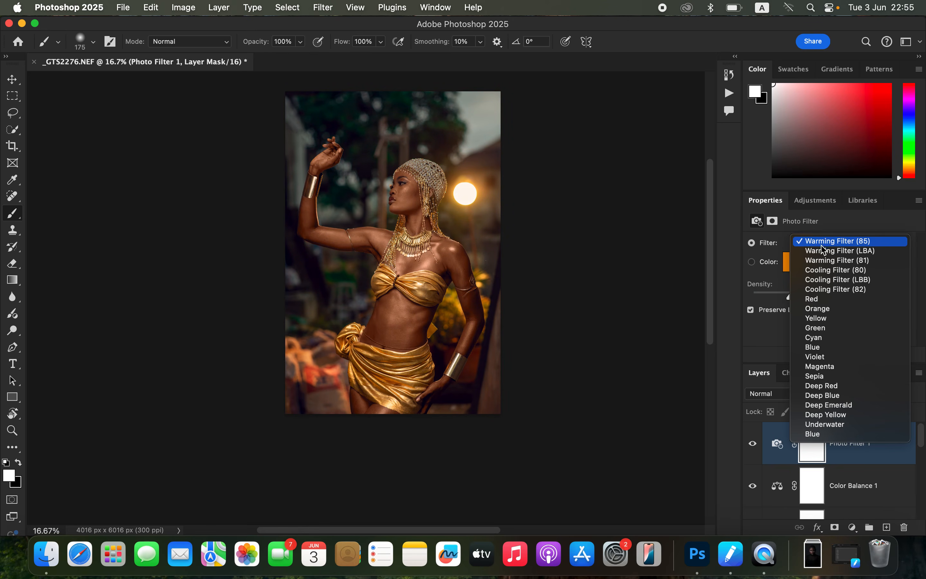
{"action": "left_click", "coordinate": [837, 291]}
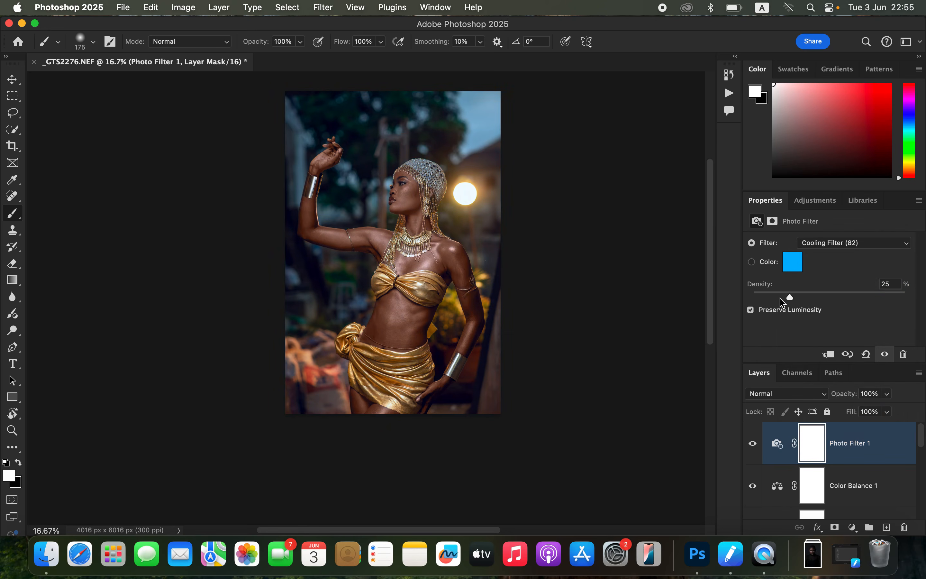
{"action": "left_click_drag", "start_coordinate": [782, 299], "coordinate": [759, 302]}
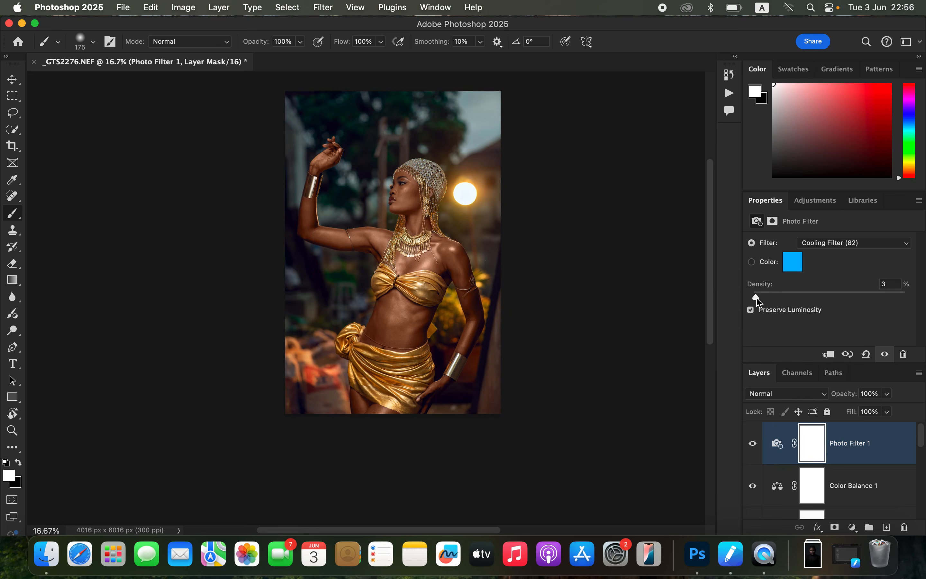
{"action": "left_click", "coordinate": [753, 445]}
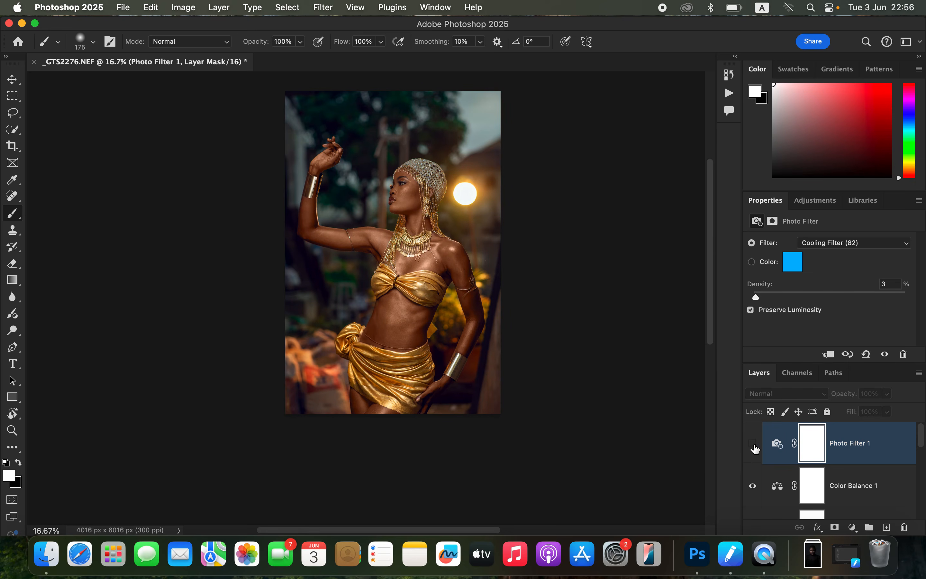
{"action": "left_click", "coordinate": [752, 445]}
{"action": "left_click", "coordinate": [753, 446]}
{"action": "left_click", "coordinate": [753, 446]}
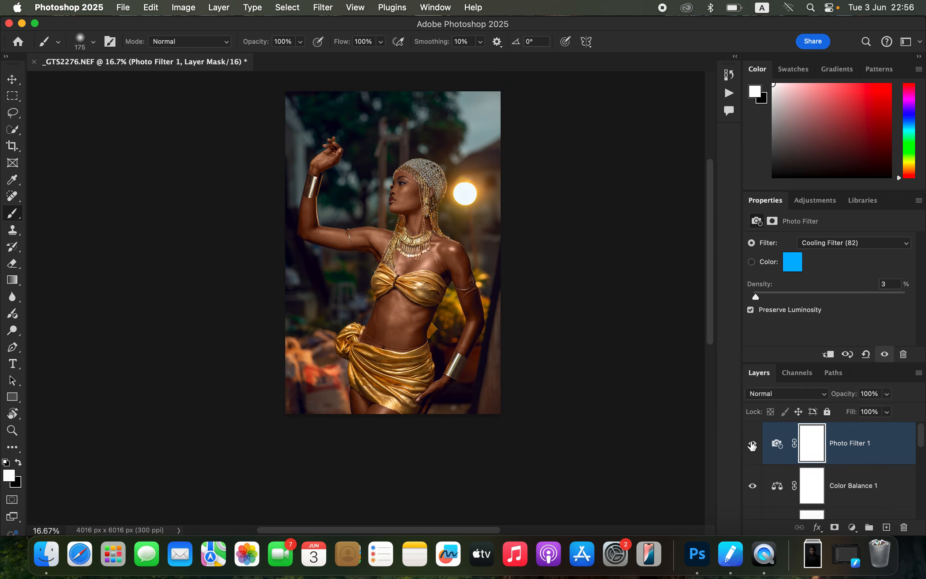